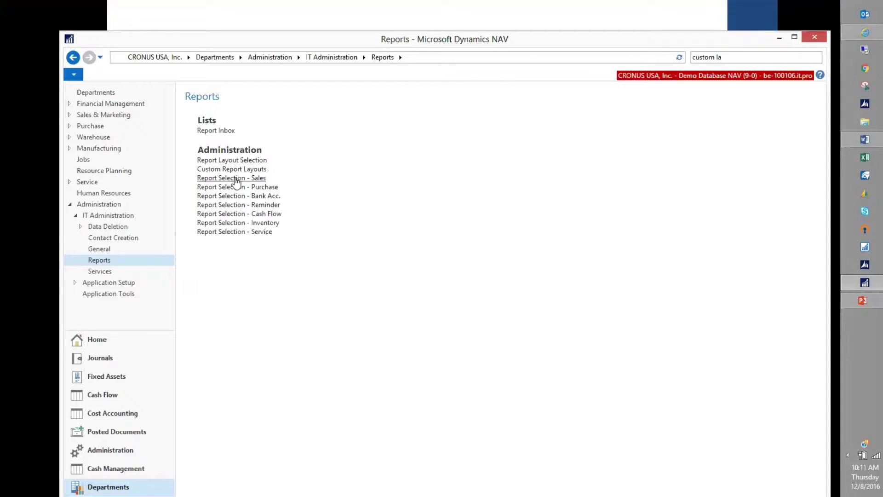
Step: Check which report is assigned to the Invoice usage in the sales report selection and look through the available usages
{"action": "key", "text": "Escape"}
{"action": "left_click", "coordinate": [236, 178]}
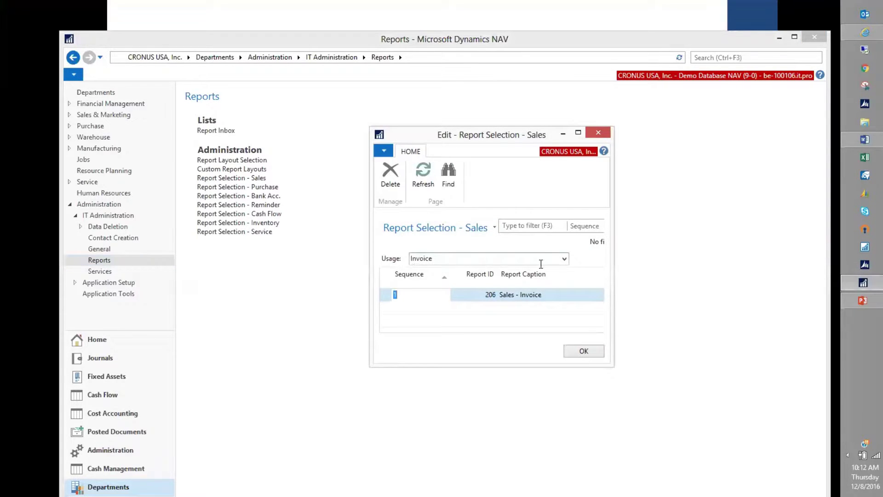
{"action": "left_click", "coordinate": [563, 260]}
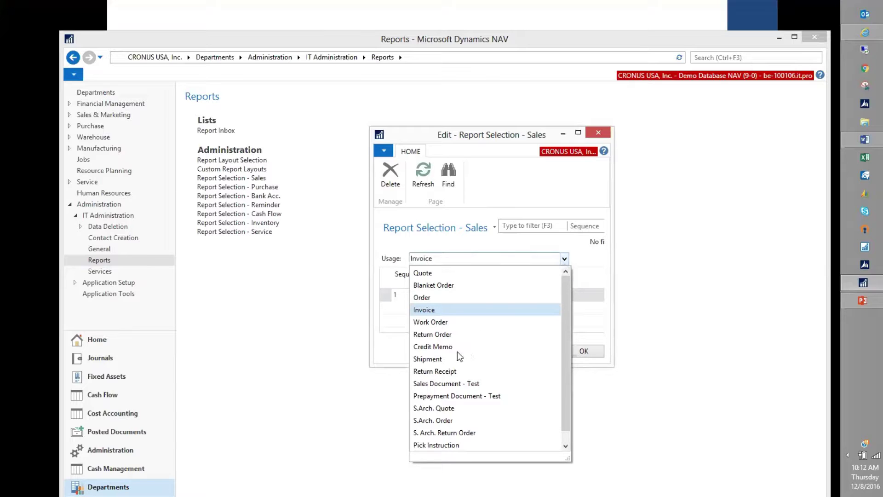
{"action": "left_click", "coordinate": [511, 254]}
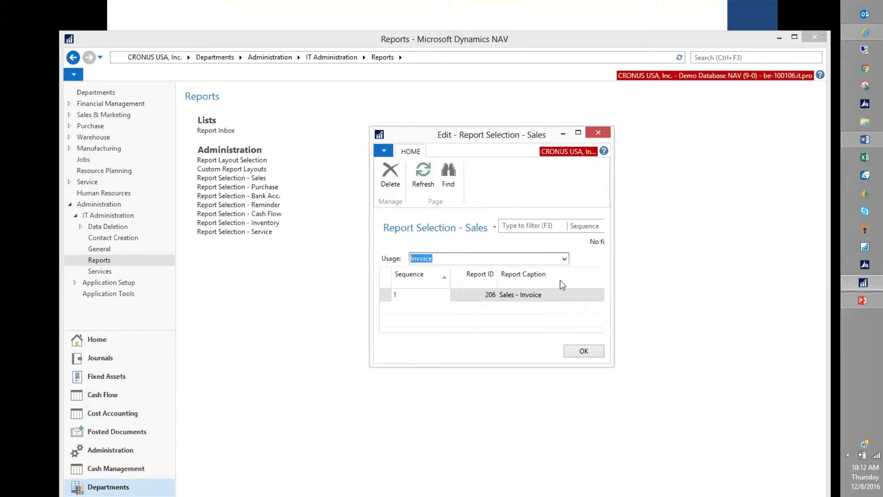
{"action": "key", "text": "Escape"}
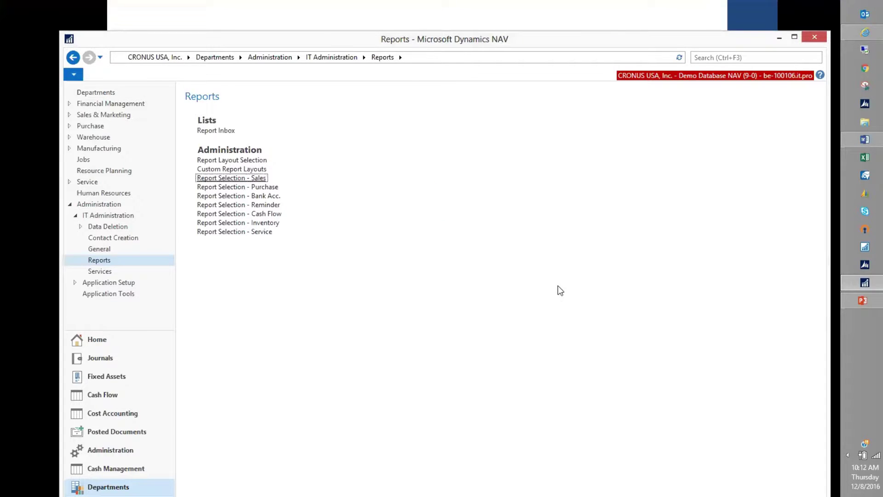
Step: Filter the report layout selection by report ID 206 to review its selected and custom layouts
{"action": "left_click", "coordinate": [226, 161]}
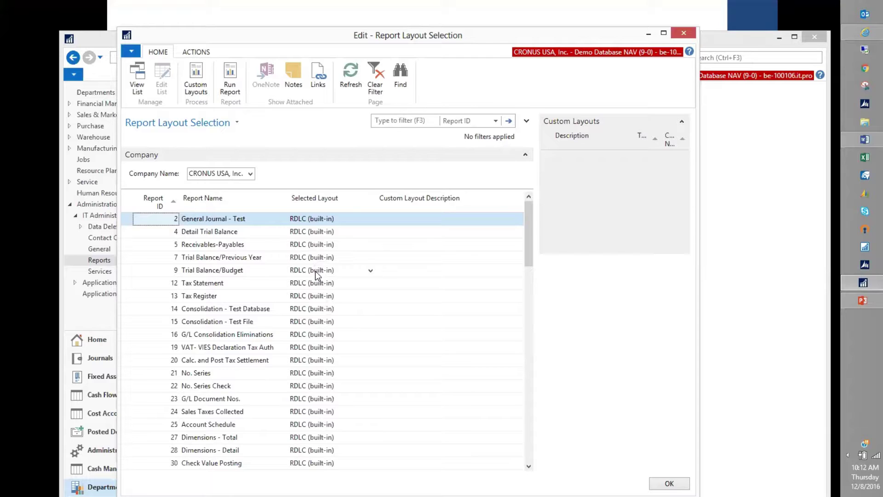
{"action": "left_click", "coordinate": [377, 121]}
{"action": "type", "text": "206"}
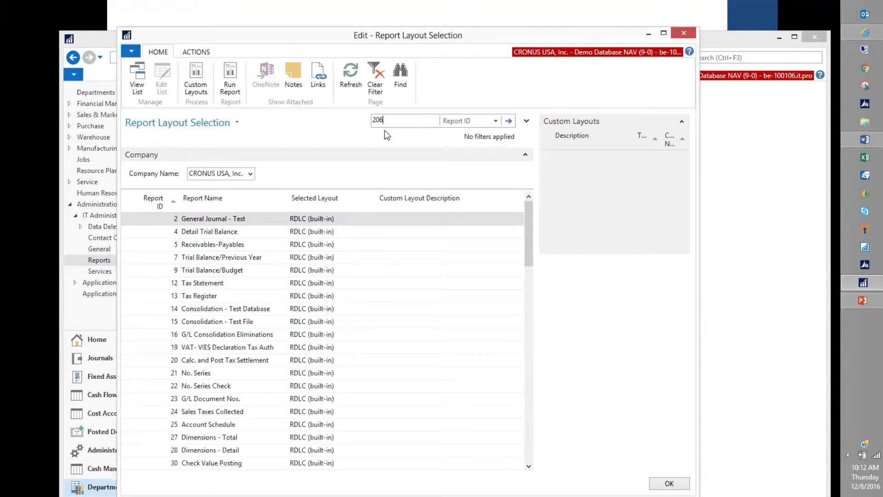
{"action": "key", "text": "Return"}
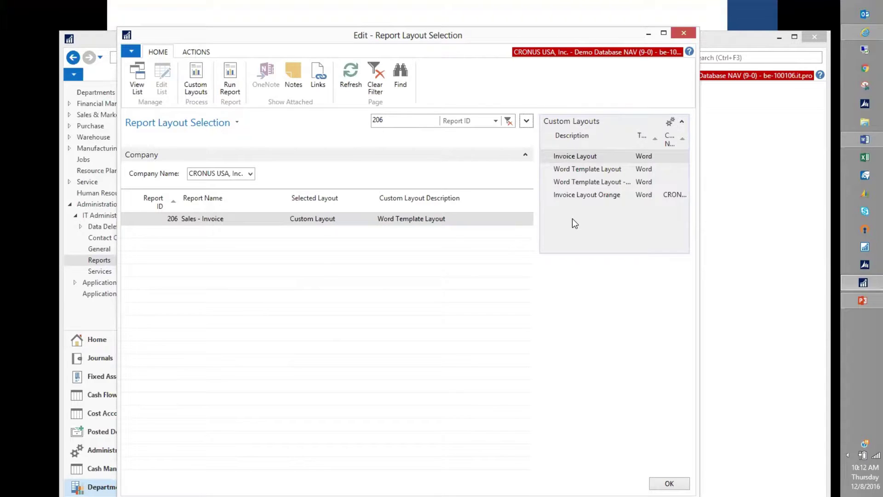
{"action": "key", "text": "Escape"}
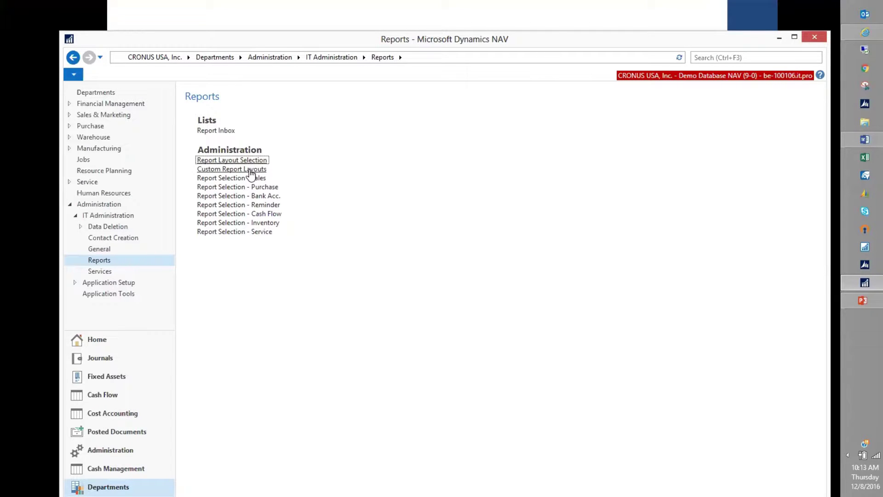
Step: Open the custom report layouts and insert a new Word layout for report 206
{"action": "left_click", "coordinate": [226, 169]}
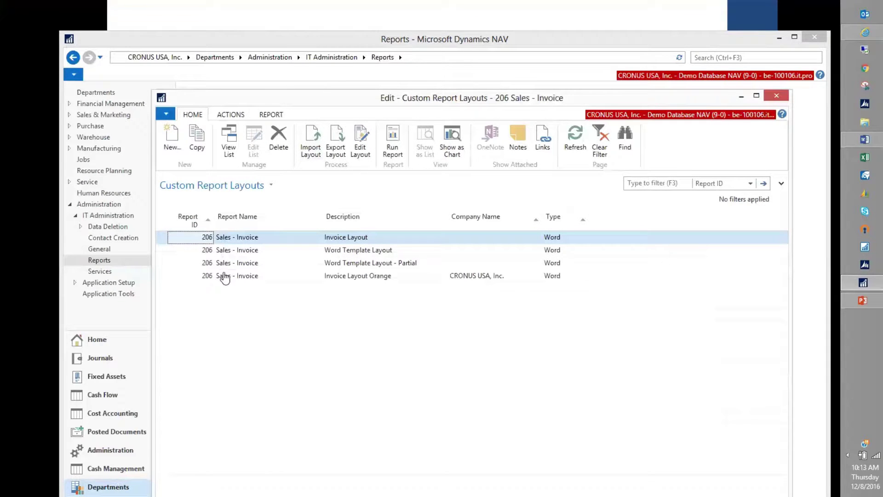
{"action": "left_click", "coordinate": [178, 262]}
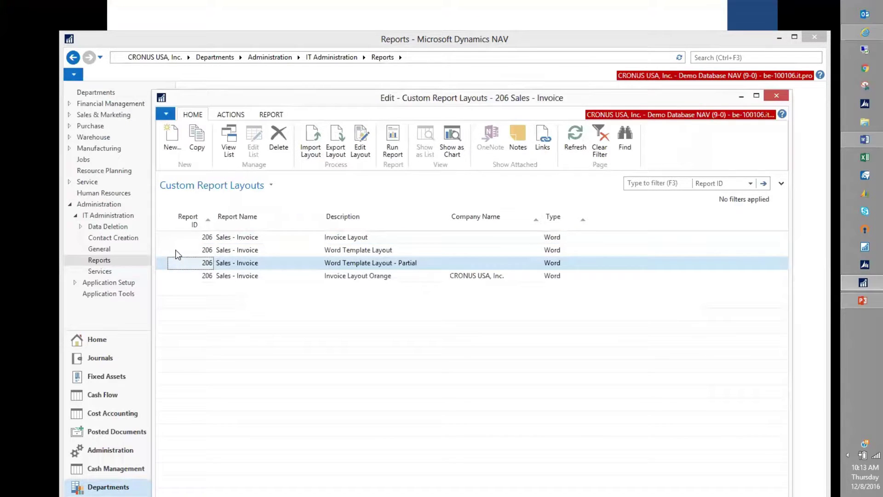
{"action": "left_click", "coordinate": [178, 253]}
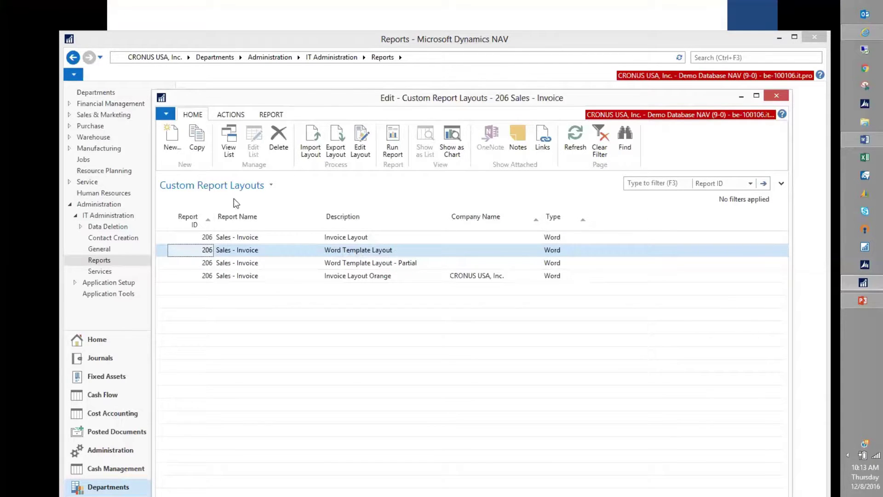
{"action": "left_click", "coordinate": [178, 144]}
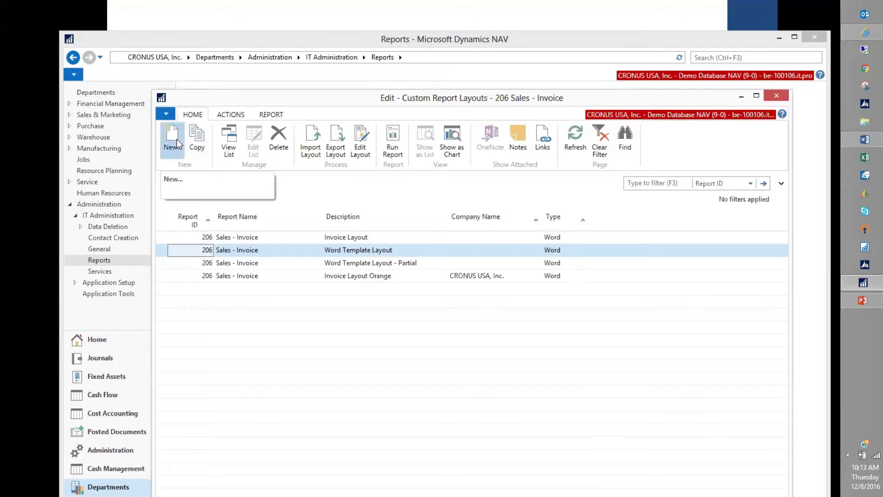
{"action": "type", "text": "206"}
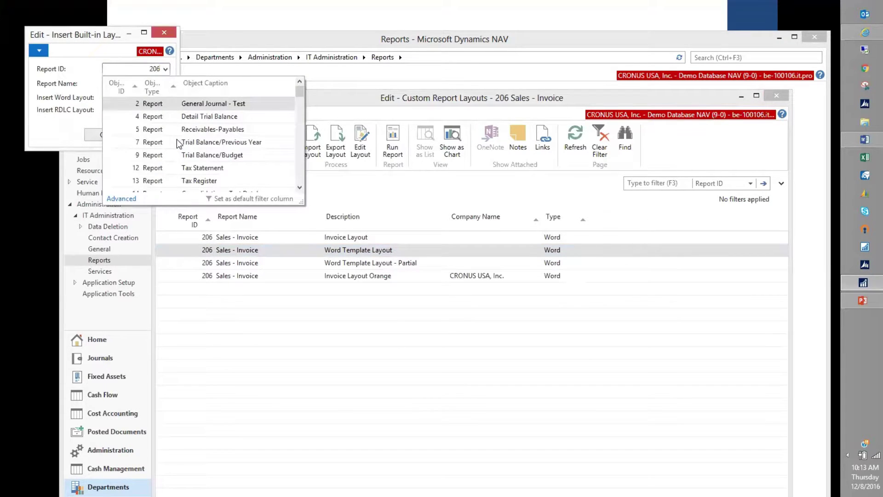
{"action": "key", "text": "Tab"}
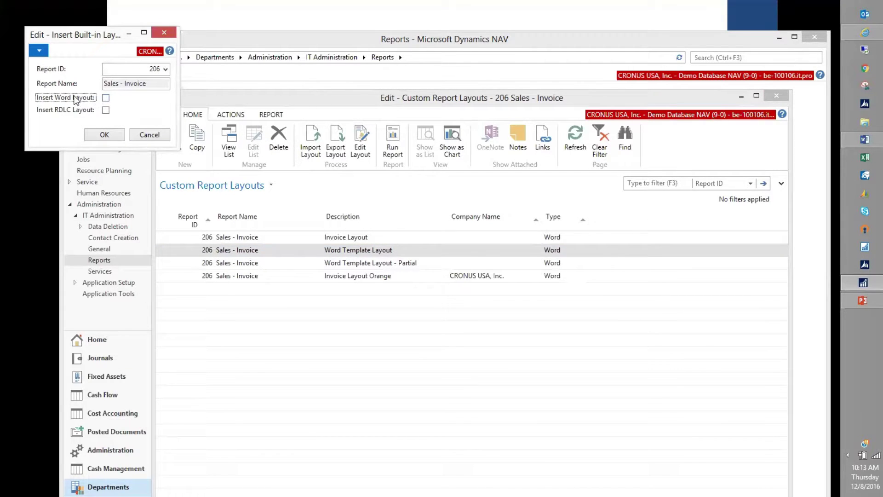
{"action": "left_click", "coordinate": [105, 99]}
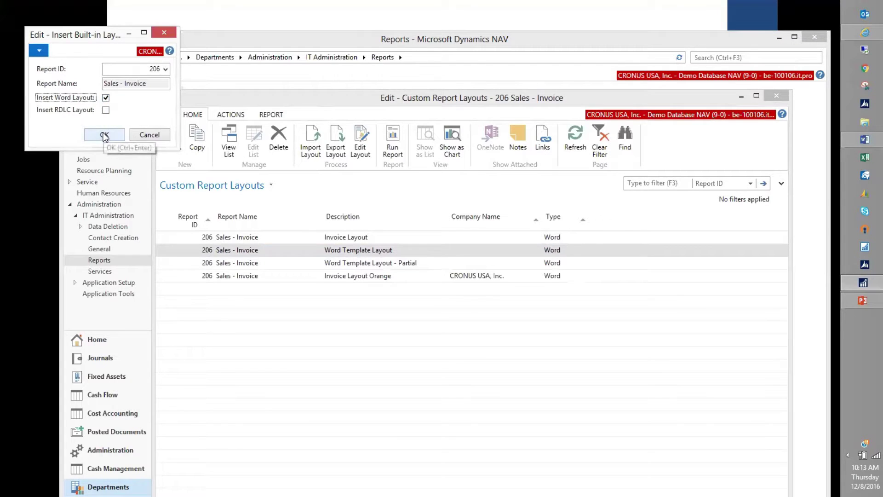
{"action": "left_click", "coordinate": [105, 135]}
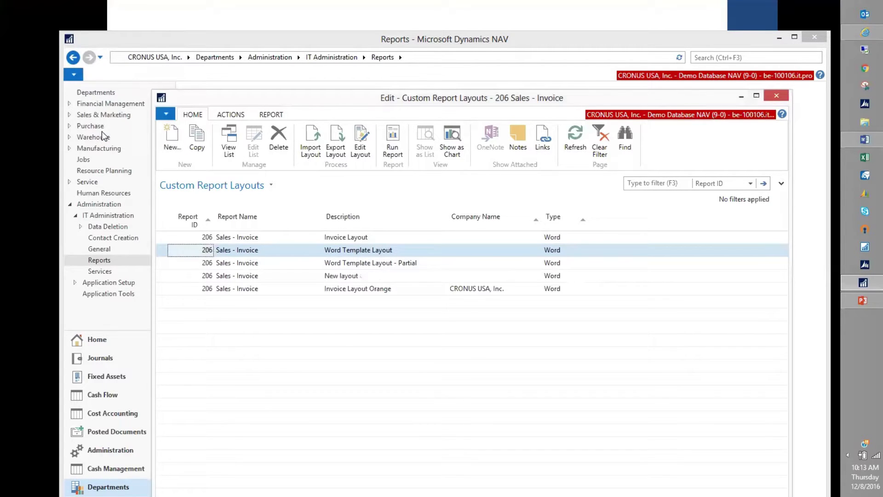
Step: Open the New layout entry of report 206 in Word for inspection, and close it without importing changes
{"action": "left_click", "coordinate": [183, 279]}
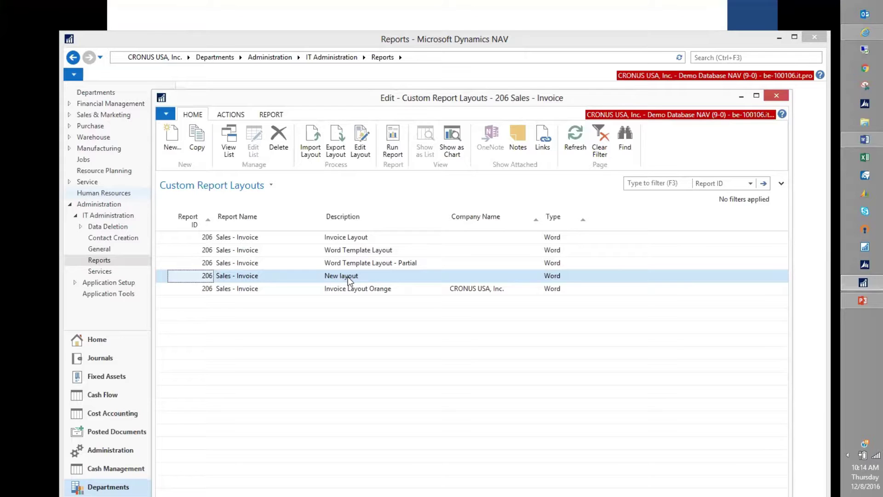
{"action": "left_click", "coordinate": [358, 155]}
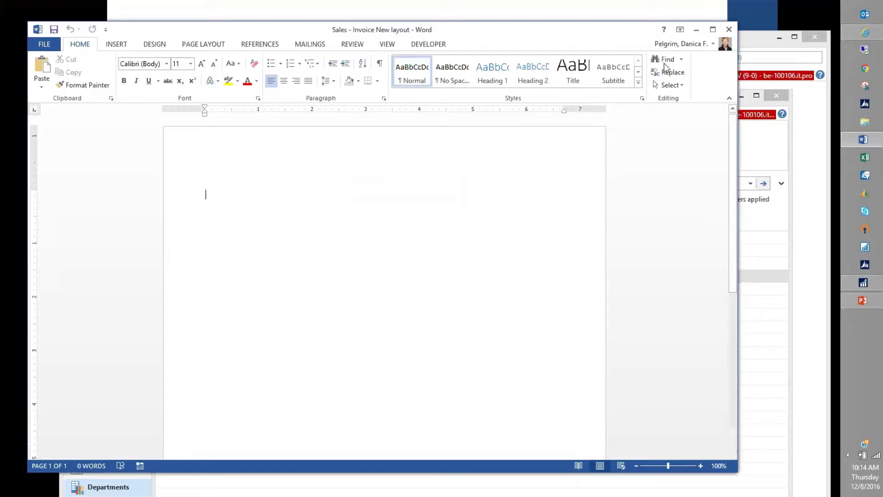
{"action": "left_click", "coordinate": [728, 30]}
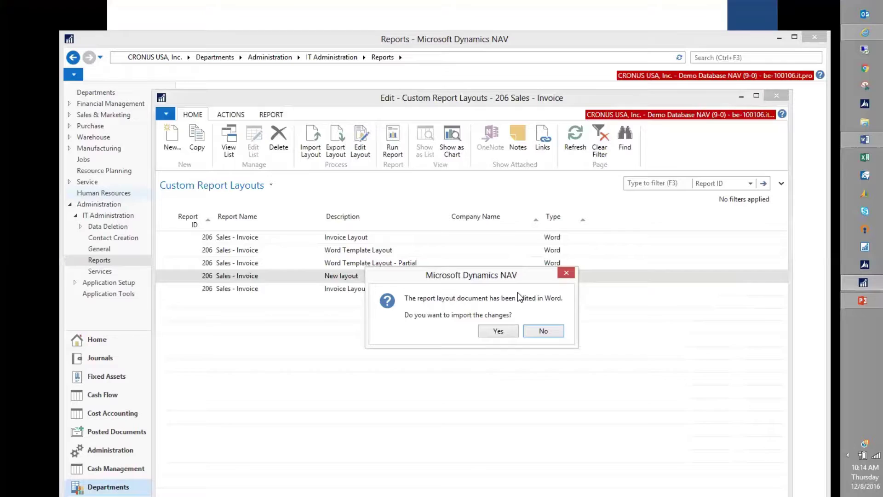
{"action": "left_click", "coordinate": [533, 334]}
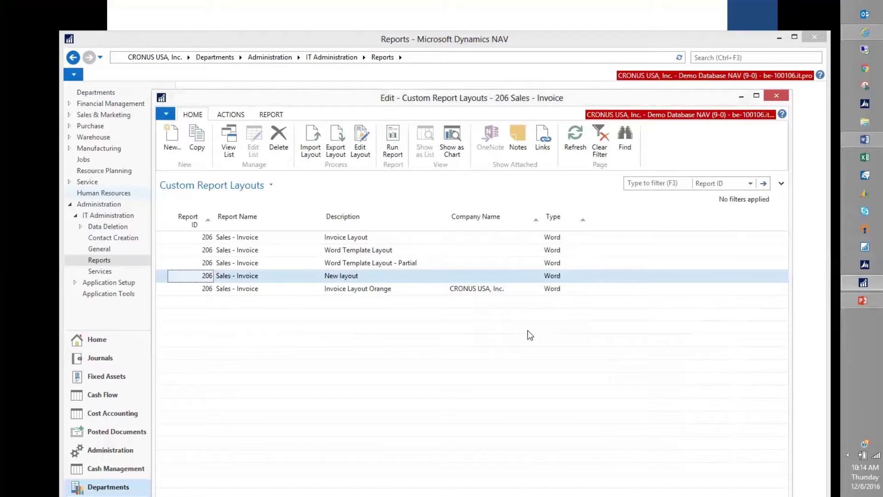
Step: Insert a built-in Word layout for report 1306 into the custom report layouts
{"action": "left_click", "coordinate": [172, 137]}
{"action": "type", "text": "1306"}
{"action": "key", "text": "Tab"}
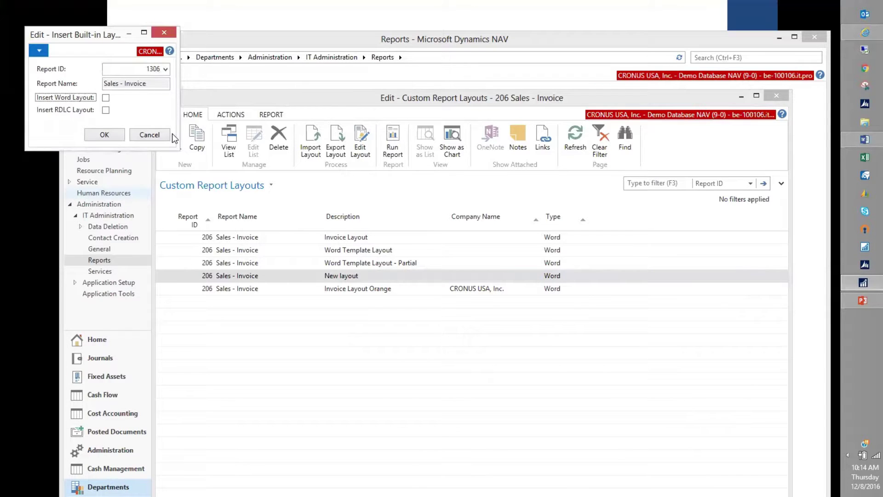
{"action": "left_click", "coordinate": [106, 97]}
{"action": "left_click", "coordinate": [106, 134]}
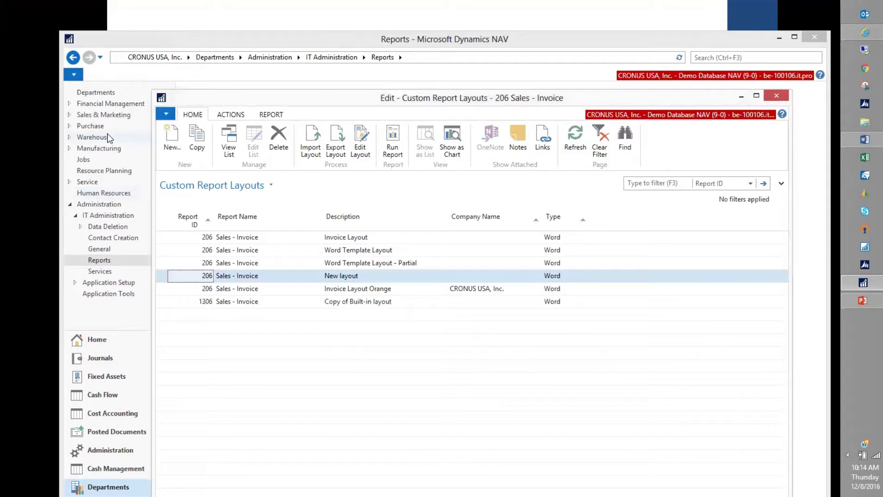
Step: Open the 1306 Sales - Invoice layout in Word, examine its built-in fields and close the document
{"action": "left_click", "coordinate": [165, 300]}
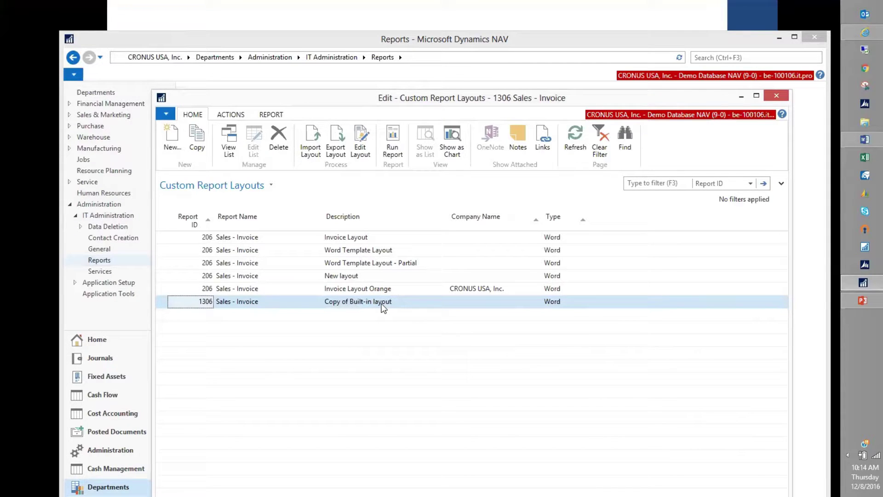
{"action": "left_click", "coordinate": [356, 152]}
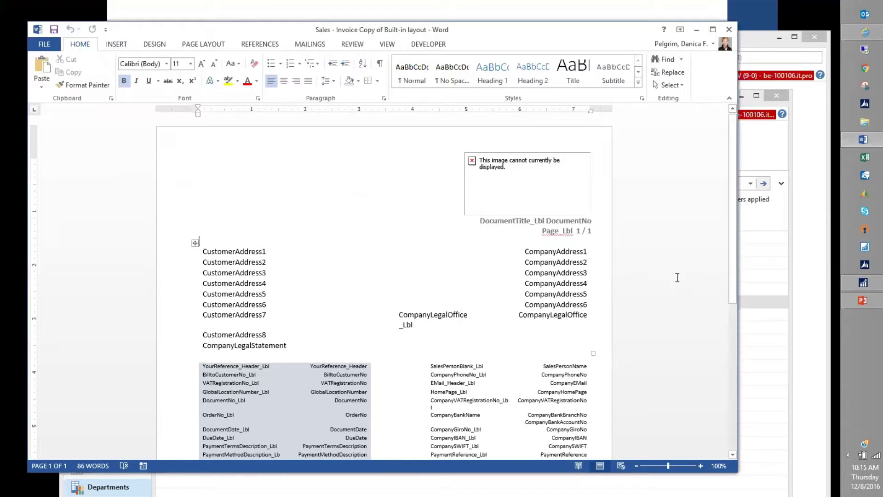
{"action": "scroll", "coordinate": [730, 301], "scroll_direction": "down", "scroll_amount": 3}
{"action": "scroll", "coordinate": [724, 258], "scroll_direction": "up", "scroll_amount": 3}
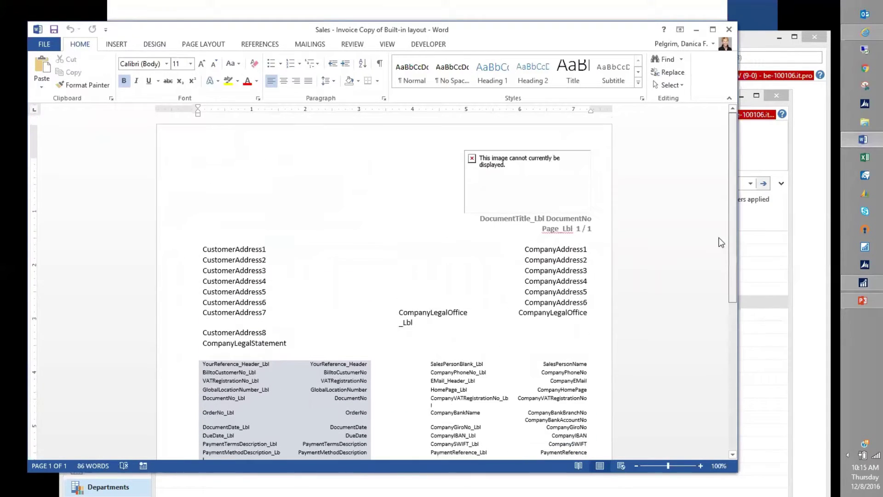
{"action": "left_click", "coordinate": [728, 31]}
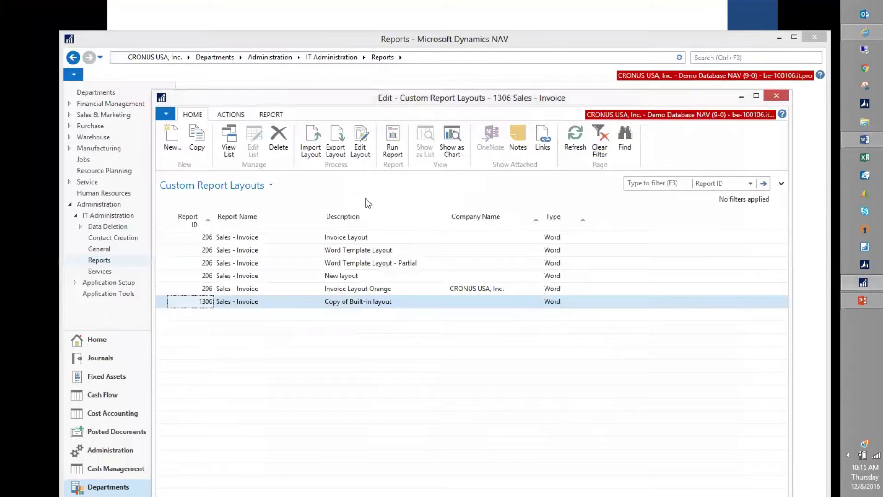
Step: Delete the 1306 Sales - Invoice layout from the custom report layouts
{"action": "left_click", "coordinate": [276, 134]}
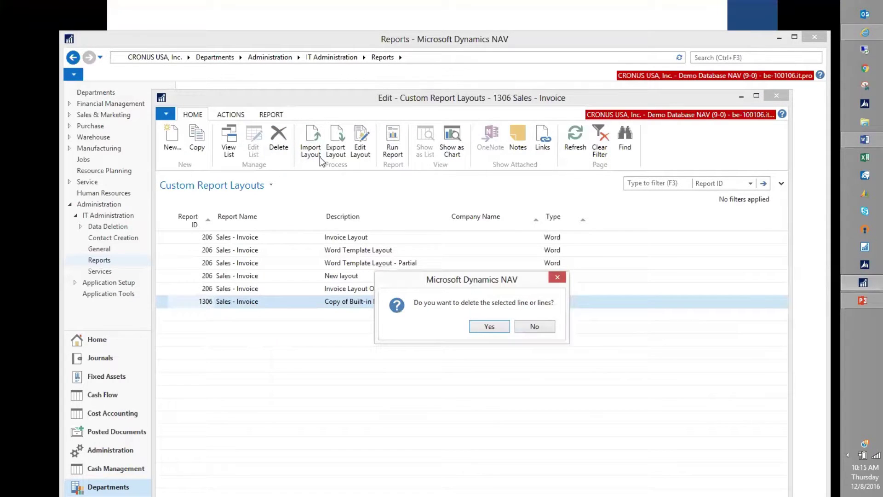
{"action": "left_click", "coordinate": [488, 326]}
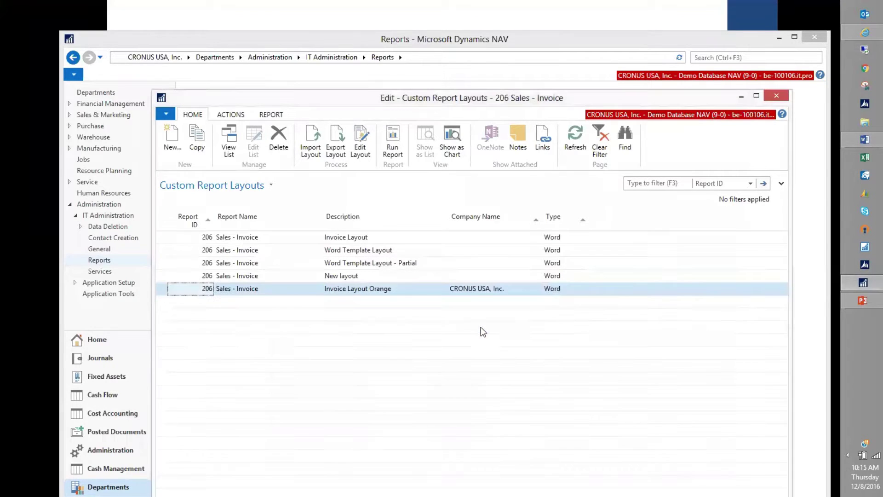
{"action": "left_click", "coordinate": [441, 263]}
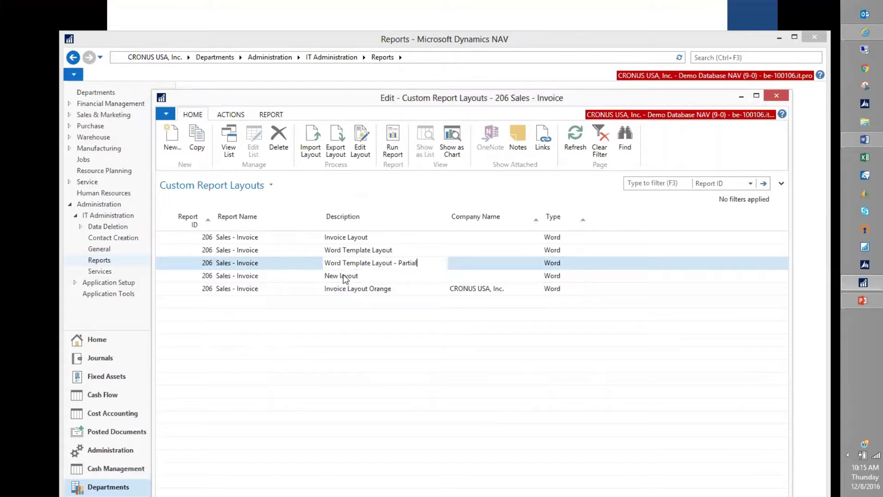
Step: Review Word Sales Invoice Template.docx in Word and import it into the New layout entry of report 206
{"action": "left_click", "coordinate": [286, 279]}
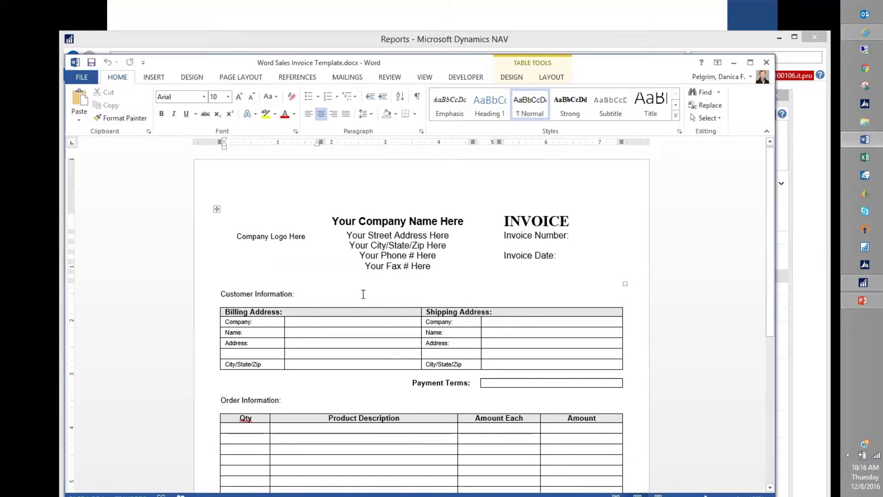
{"action": "left_click_drag", "start_coordinate": [770, 260], "coordinate": [764, 344]}
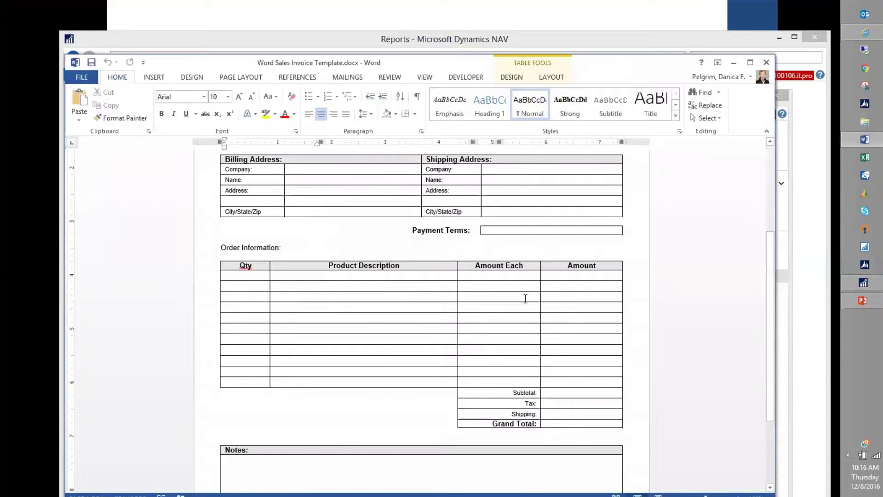
{"action": "left_click_drag", "start_coordinate": [770, 306], "coordinate": [754, 189]}
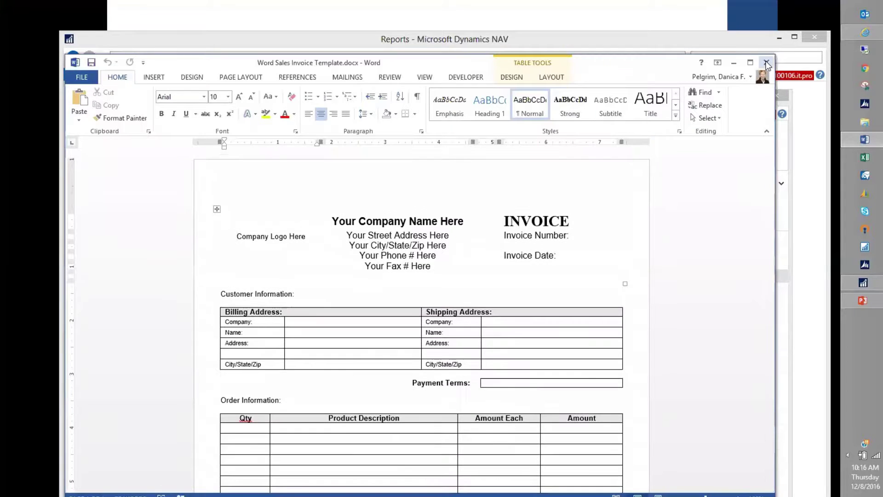
{"action": "left_click", "coordinate": [766, 63]}
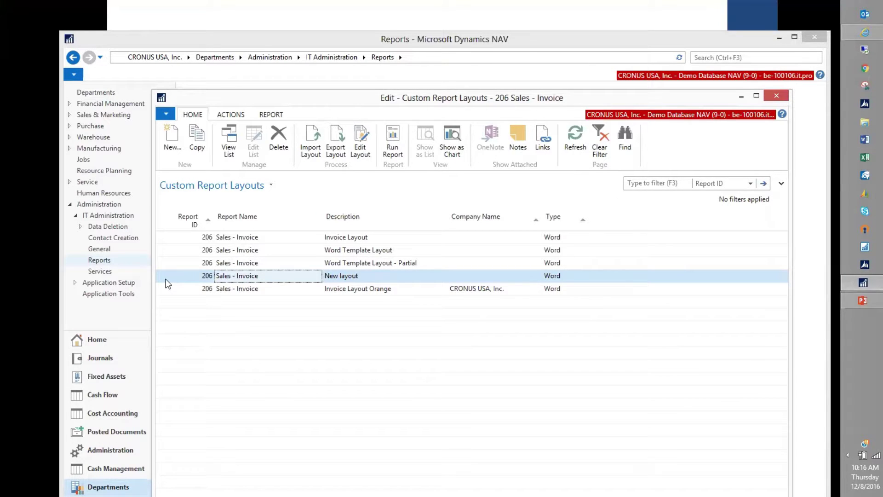
{"action": "left_click", "coordinate": [310, 147]}
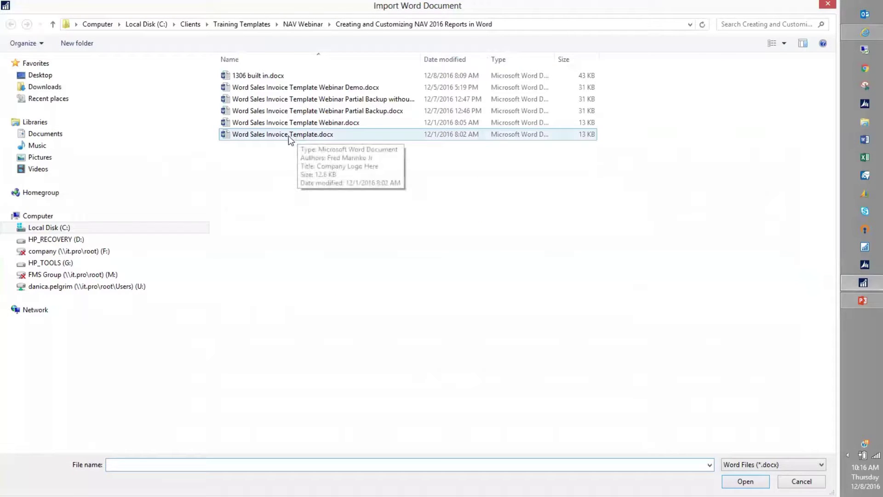
{"action": "double_click", "coordinate": [288, 134]}
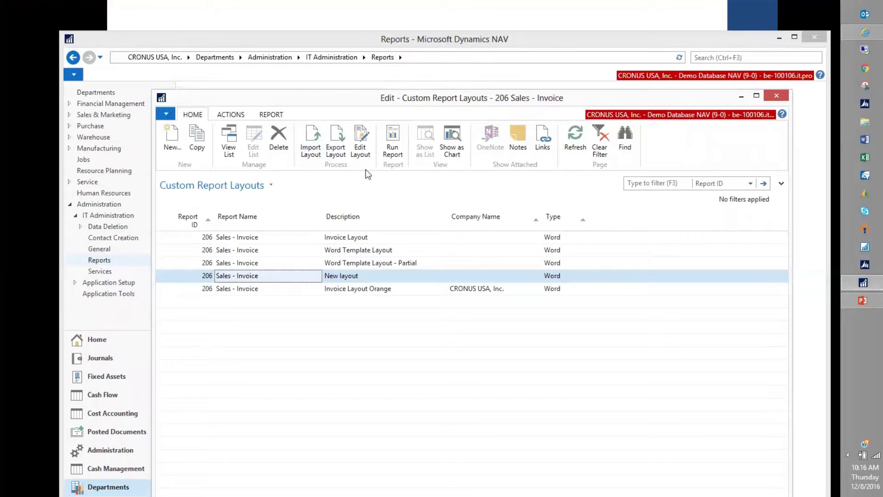
Step: Open the New layout entry of report 206 in Word, examine the imported invoice template and close the document
{"action": "left_click", "coordinate": [359, 152]}
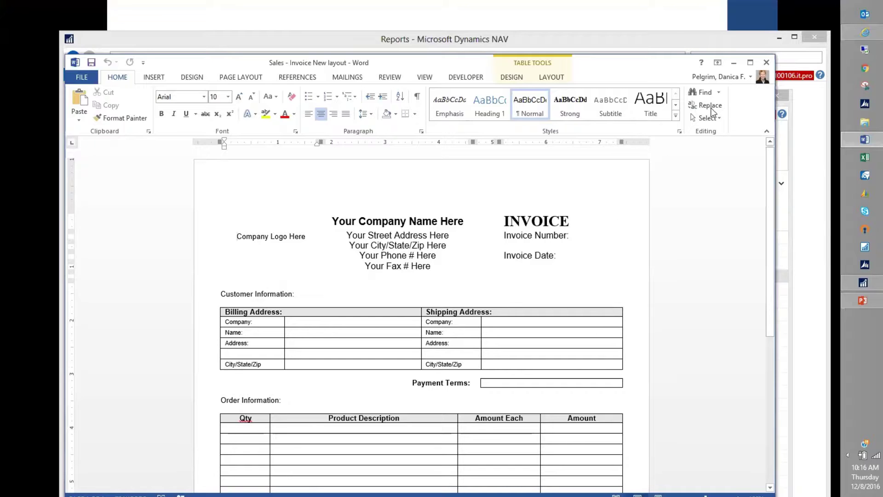
{"action": "left_click", "coordinate": [763, 64]}
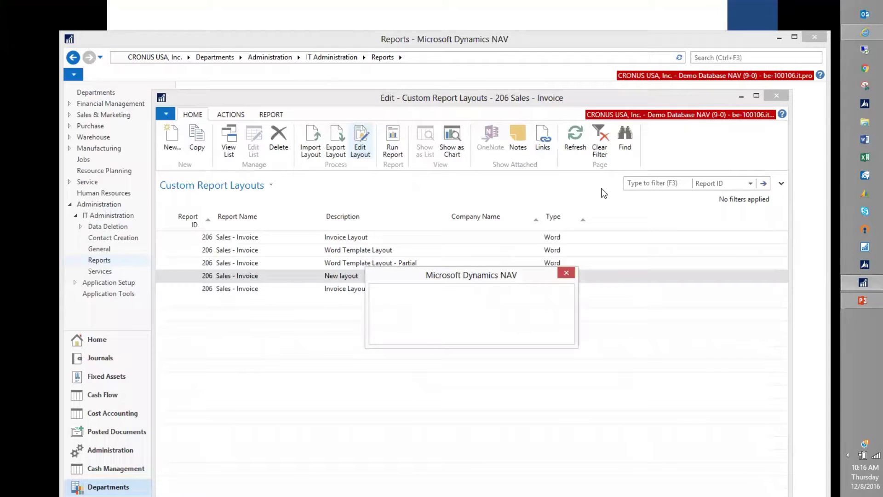
{"action": "left_click", "coordinate": [546, 332]}
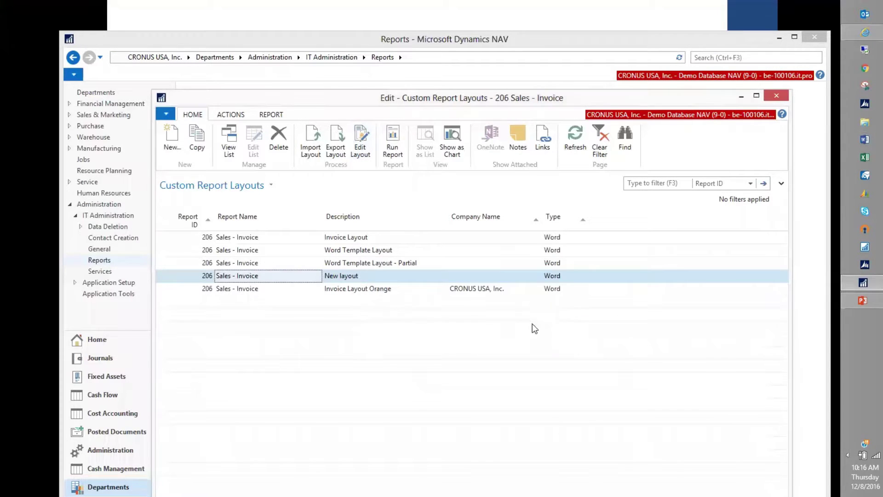
Step: Open the Word Template Layout - Partial entry of report 206 for editing in Word and reposition its window
{"action": "left_click", "coordinate": [402, 263]}
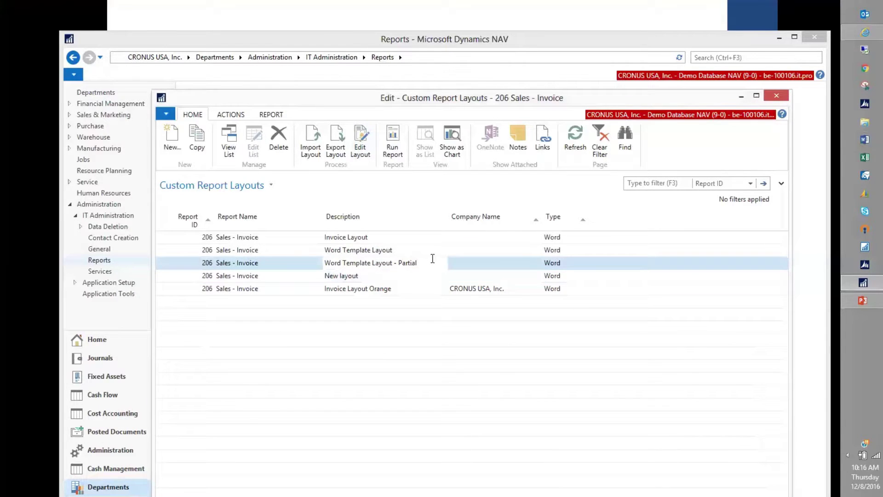
{"action": "left_click", "coordinate": [359, 151]}
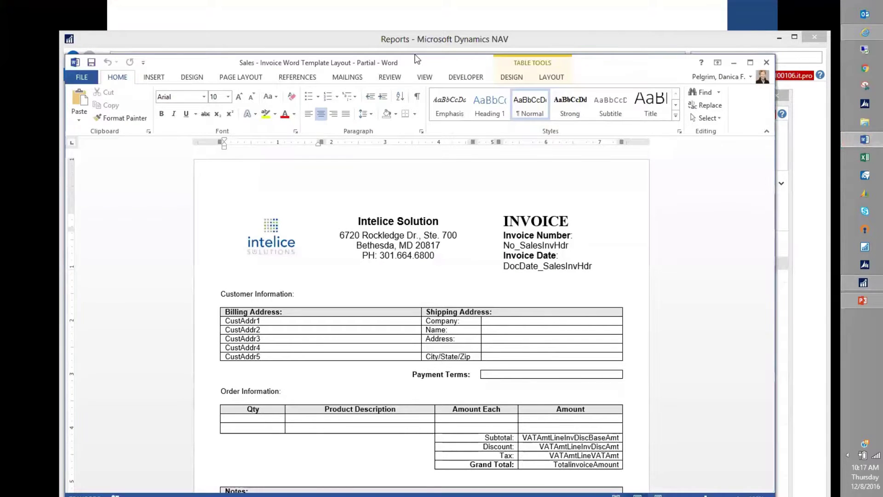
{"action": "left_click_drag", "start_coordinate": [416, 59], "coordinate": [412, 34]}
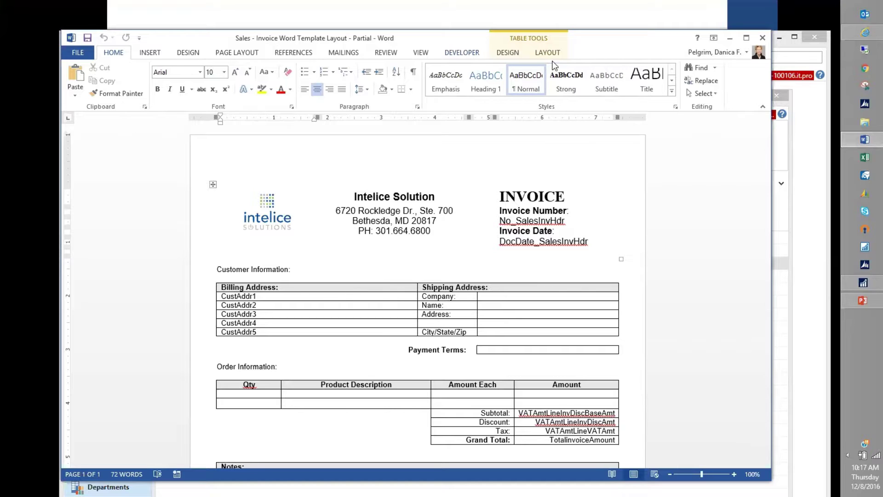
Step: Check the ribbon customization options for the Developer entry among the main tabs, and leave them without changes
{"action": "right_click", "coordinate": [741, 81]}
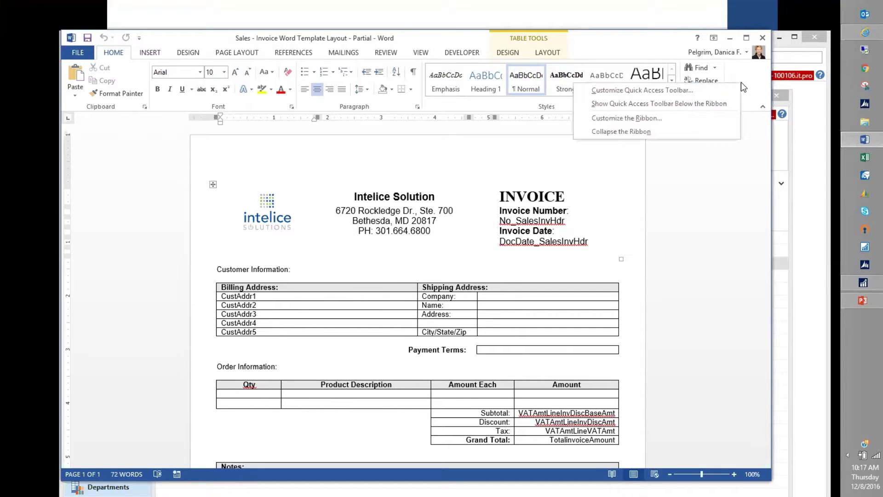
{"action": "left_click", "coordinate": [643, 119]}
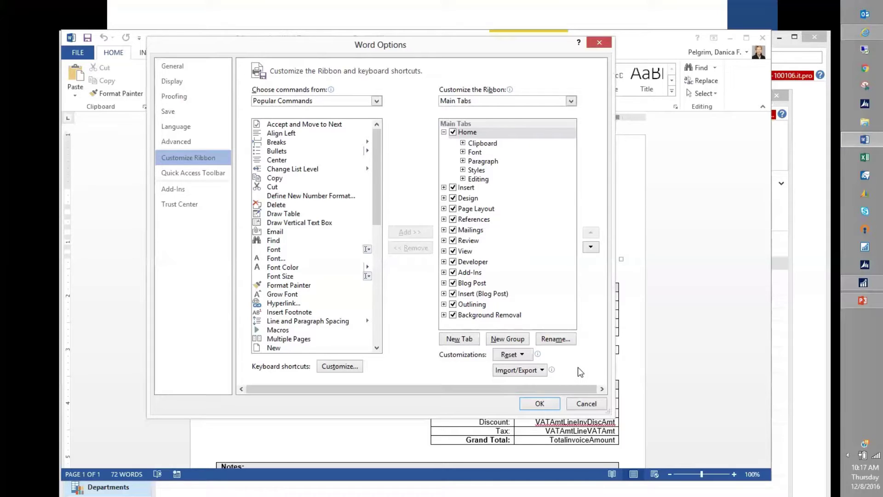
{"action": "left_click", "coordinate": [580, 403]}
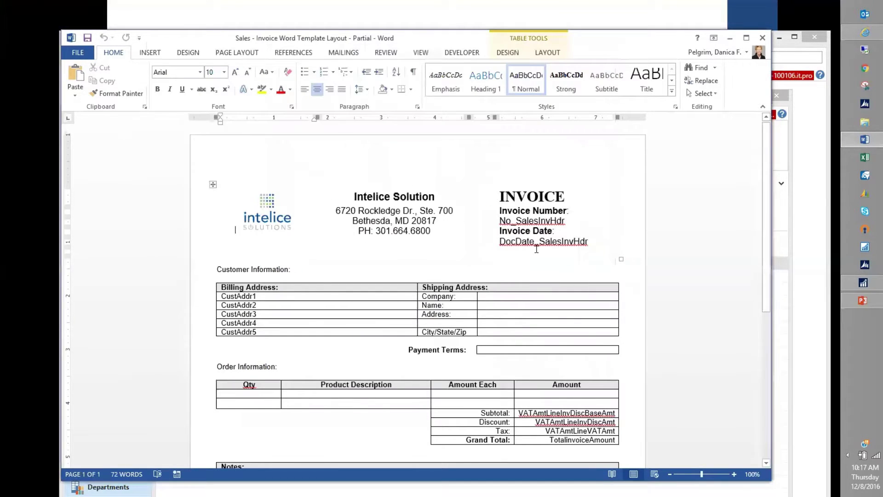
Step: Show the XML mapping and select the custom XML part urn:microsoft-dynamics-nav/reports/Sales_Invoice/206/
{"action": "left_click", "coordinate": [452, 54]}
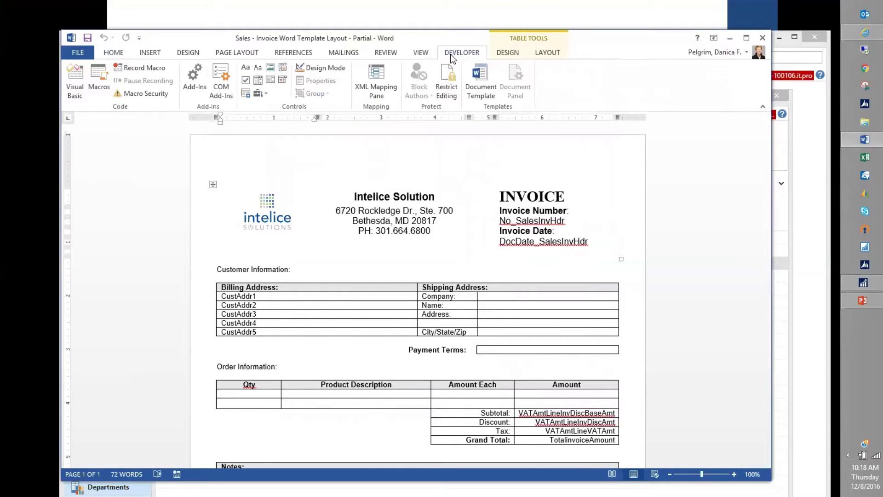
{"action": "left_click", "coordinate": [376, 91]}
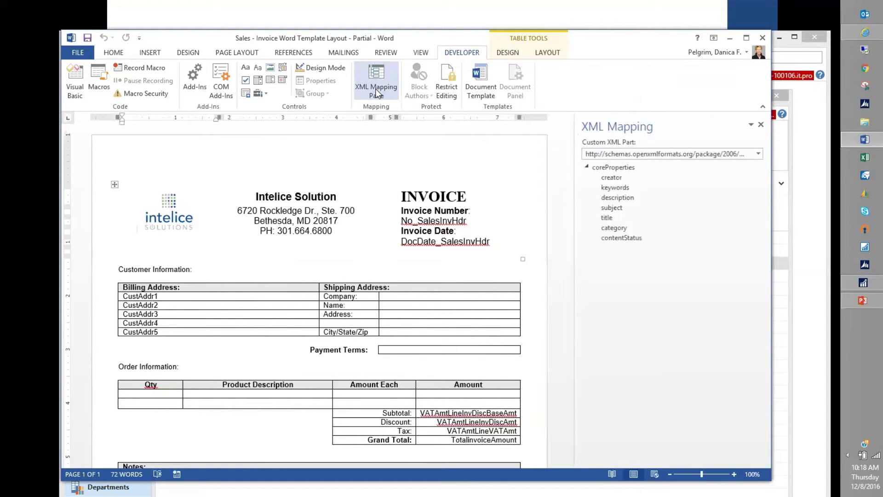
{"action": "left_click", "coordinate": [758, 155]}
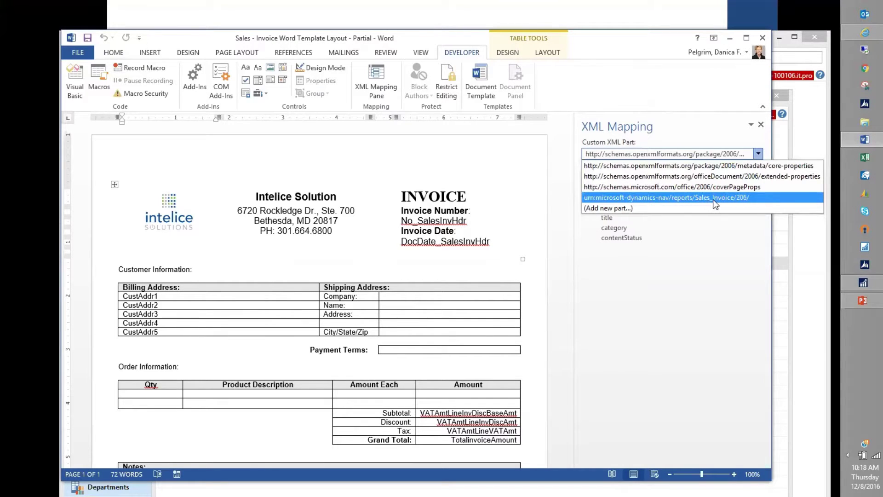
{"action": "left_click", "coordinate": [737, 198]}
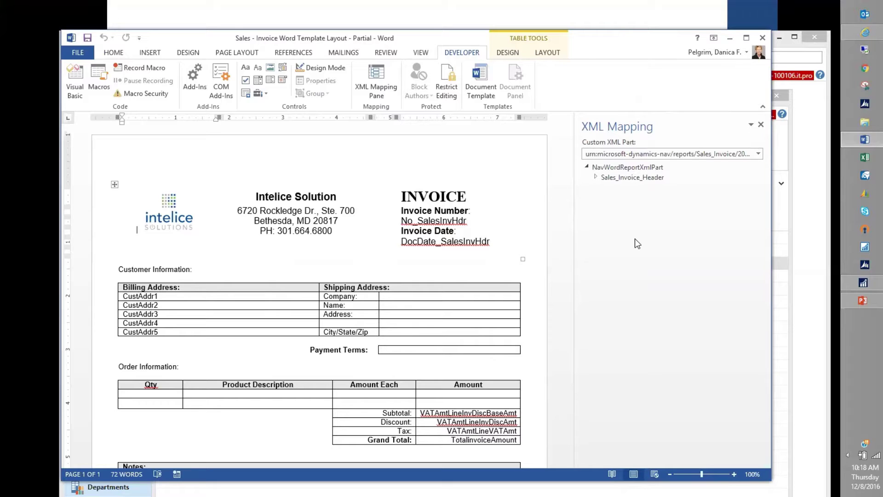
Step: Expand Sales_Invoice_Header, CopyLoop, PageLoop and Sales_Invoice_Line in the XML part and examine the available report fields
{"action": "left_click", "coordinate": [595, 176]}
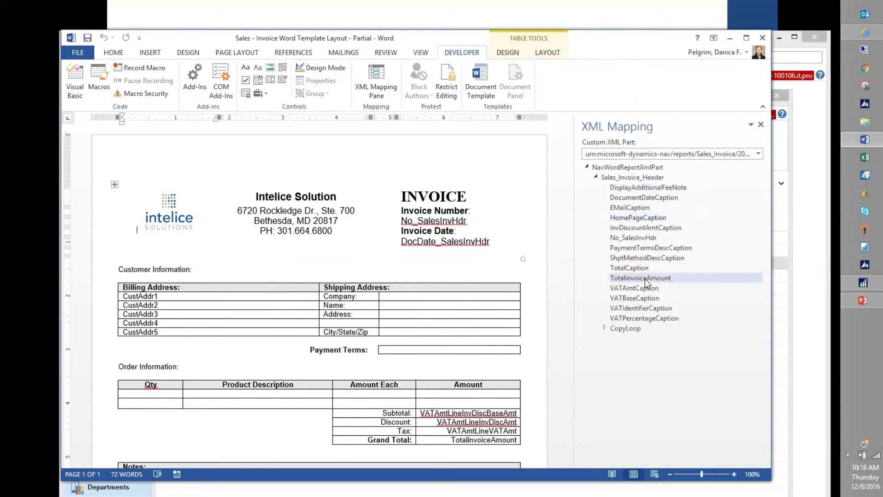
{"action": "left_click", "coordinate": [602, 328]}
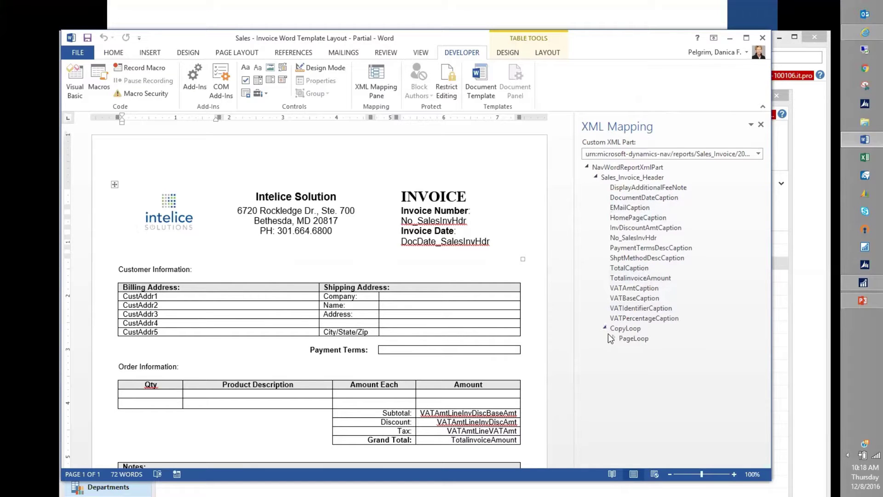
{"action": "left_click", "coordinate": [613, 338]}
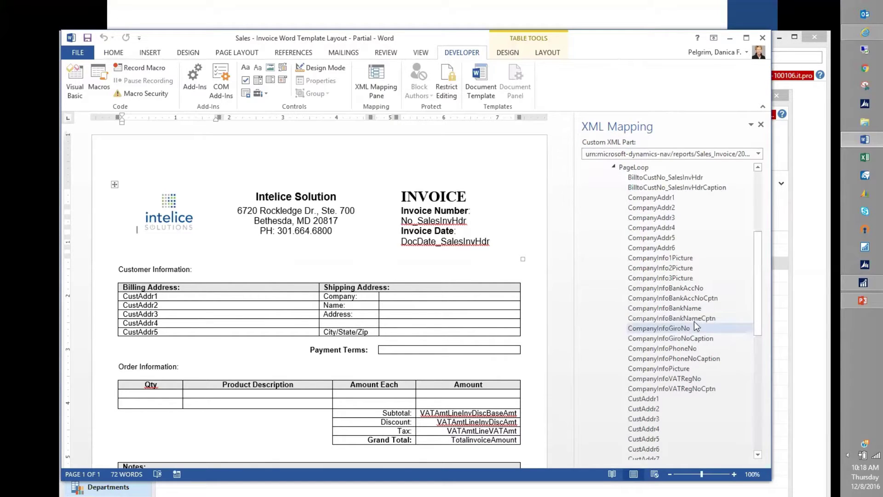
{"action": "scroll", "coordinate": [759, 322], "scroll_direction": "down", "scroll_amount": 2}
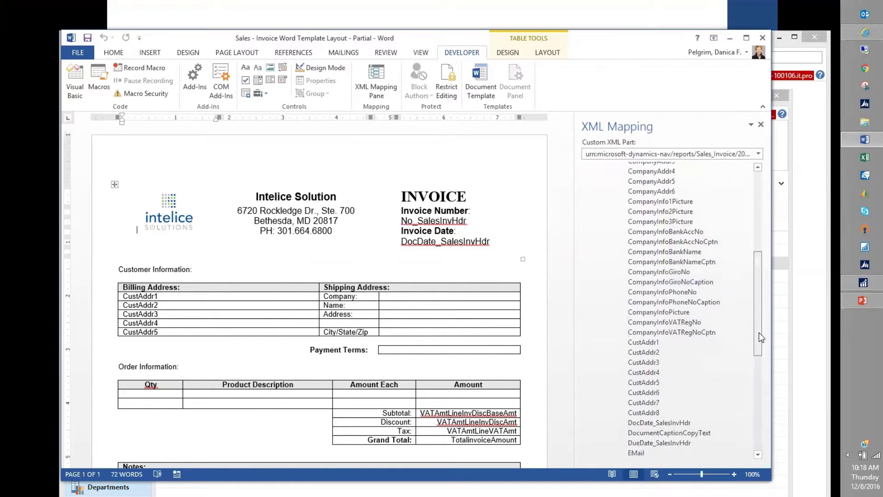
{"action": "scroll", "coordinate": [759, 378], "scroll_direction": "down", "scroll_amount": 4}
{"action": "scroll", "coordinate": [755, 429], "scroll_direction": "down", "scroll_amount": 4}
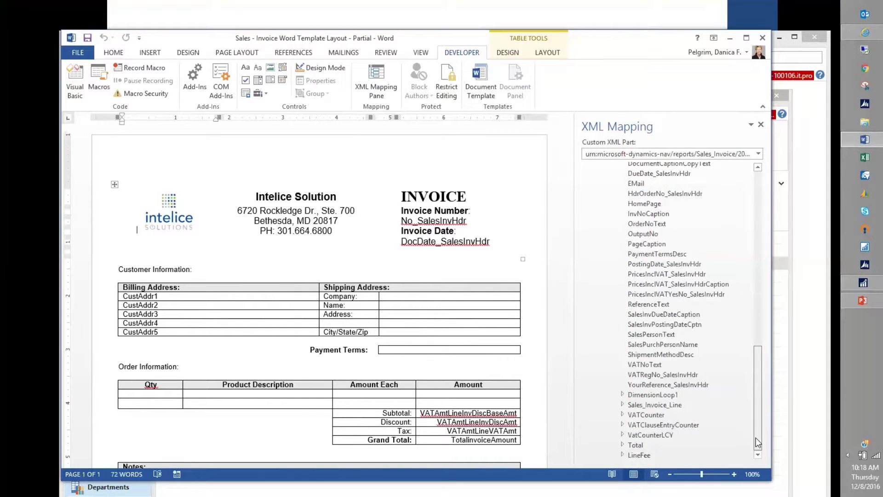
{"action": "left_click", "coordinate": [621, 404]}
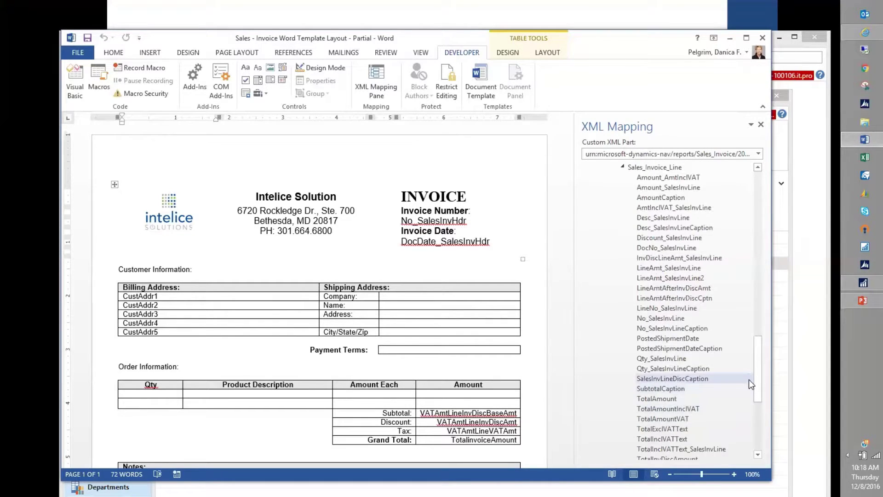
{"action": "left_click_drag", "start_coordinate": [758, 381], "coordinate": [740, 228]}
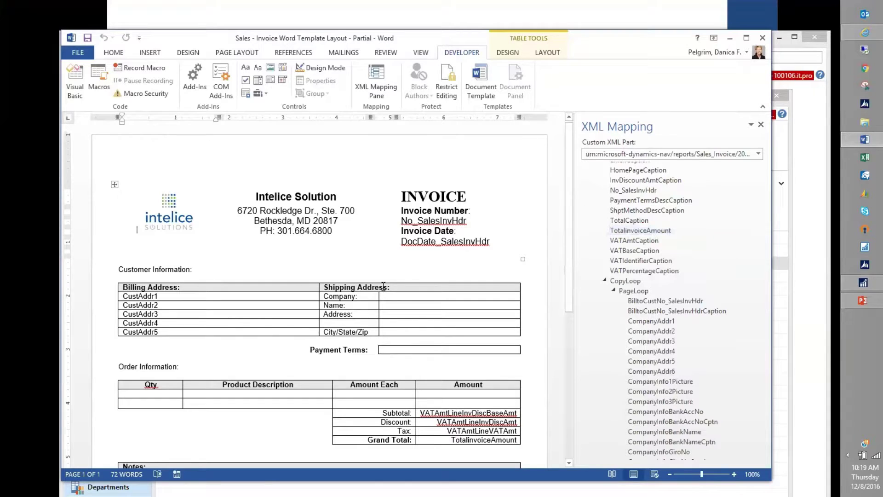
Step: Delete the Company: label under Shipping Address and merge the two cells of that row
{"action": "triple_click", "coordinate": [343, 296]}
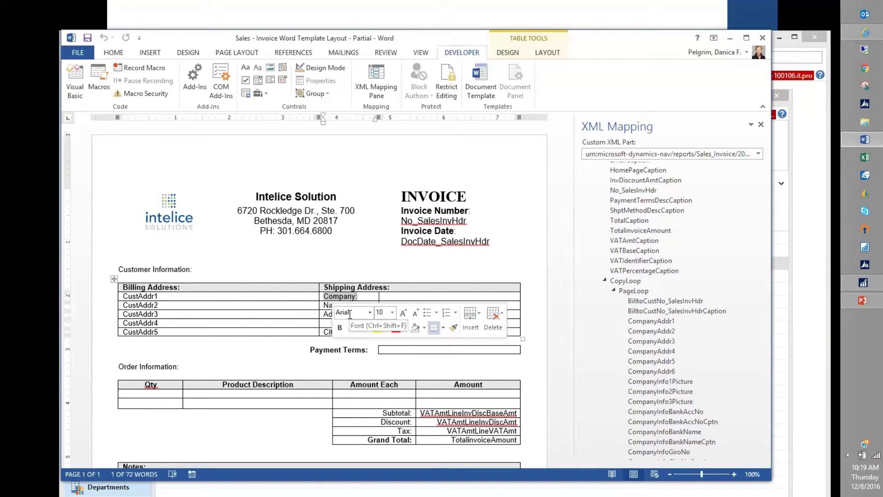
{"action": "key", "text": "Delete"}
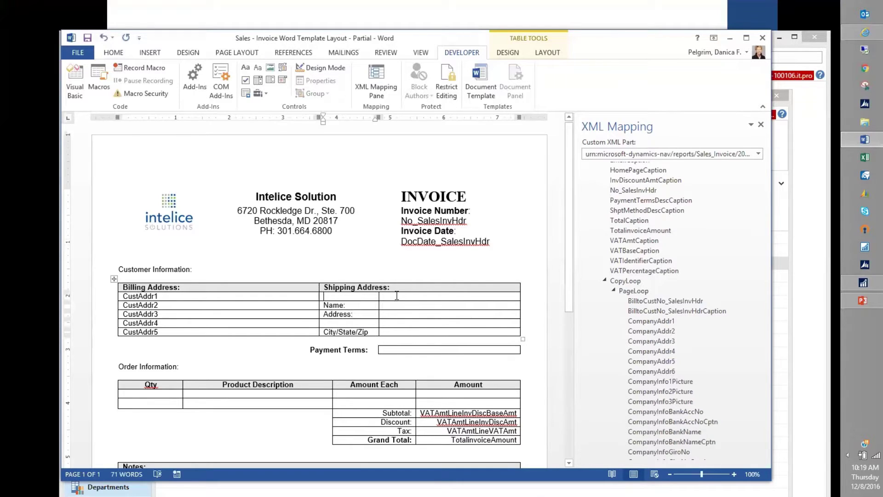
{"action": "left_click_drag", "start_coordinate": [380, 295], "coordinate": [375, 298]}
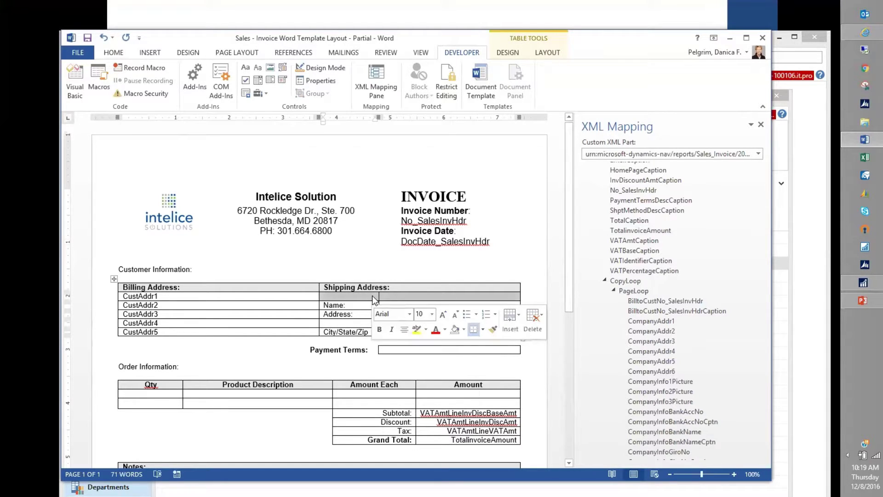
{"action": "right_click", "coordinate": [374, 298]}
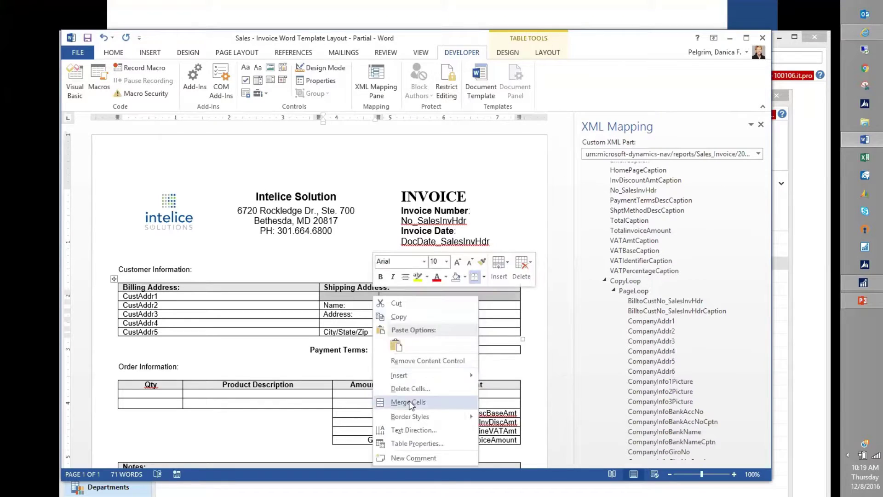
{"action": "left_click", "coordinate": [408, 402]}
Step: Delete the Name: label under Shipping Address and merge the two cells of that row
{"action": "left_click", "coordinate": [368, 308]}
{"action": "double_click", "coordinate": [322, 305]}
{"action": "key", "text": "Delete"}
{"action": "key", "text": "Delete"}
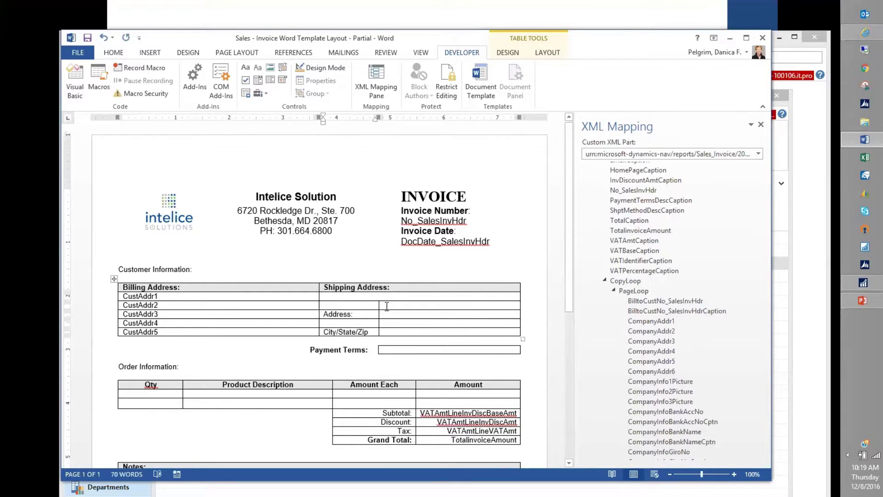
{"action": "left_click_drag", "start_coordinate": [387, 306], "coordinate": [370, 308]}
{"action": "right_click", "coordinate": [372, 307]}
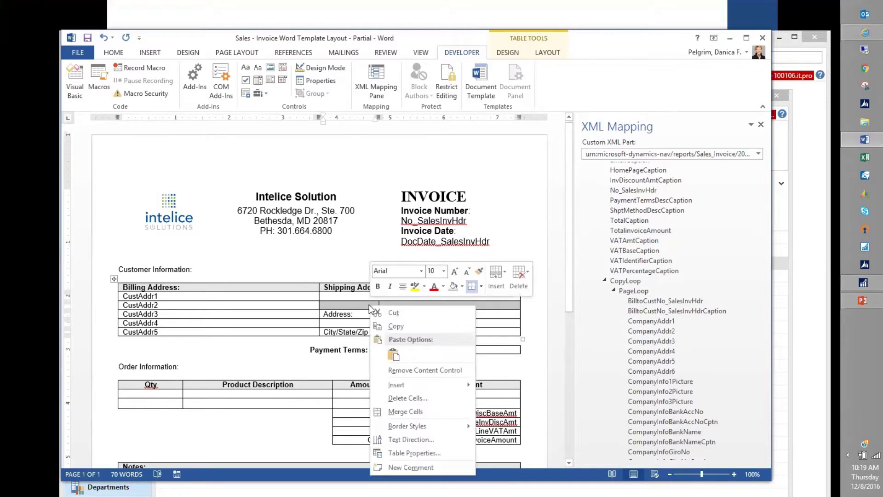
{"action": "left_click", "coordinate": [399, 411]}
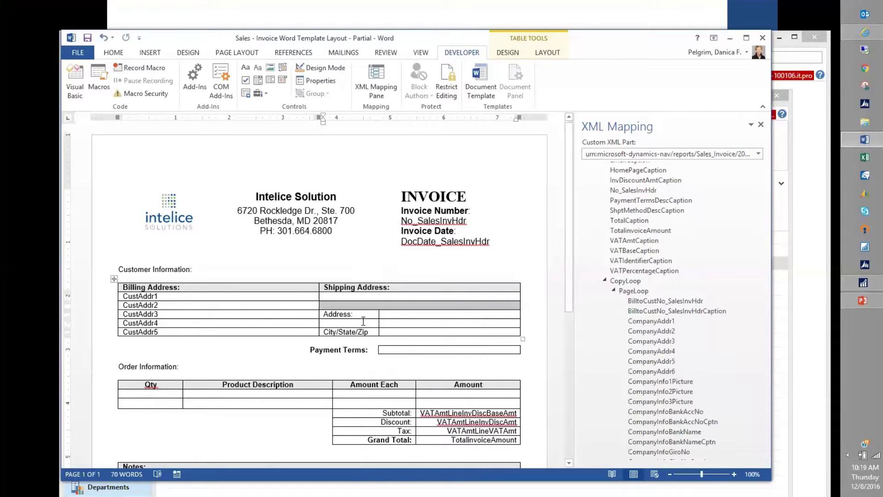
Step: Insert the ShipToAddr1 field from the Total node as a plain text content control in the first Shipping Address row
{"action": "left_click", "coordinate": [354, 296]}
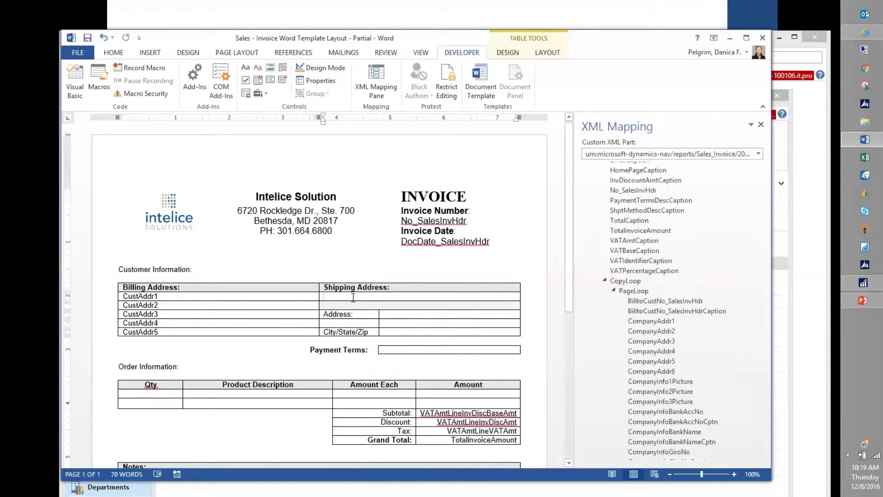
{"action": "left_click_drag", "start_coordinate": [759, 213], "coordinate": [759, 448]}
{"action": "left_click", "coordinate": [623, 444]}
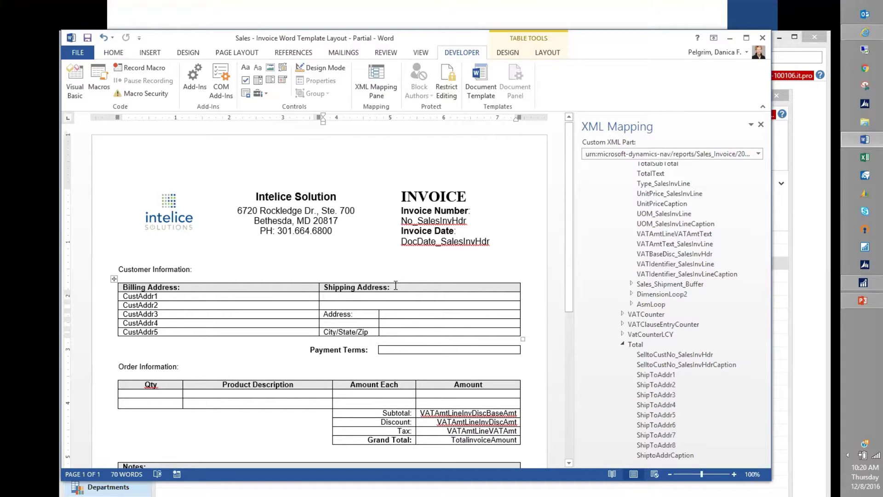
{"action": "left_click_drag", "start_coordinate": [358, 286], "coordinate": [394, 286]}
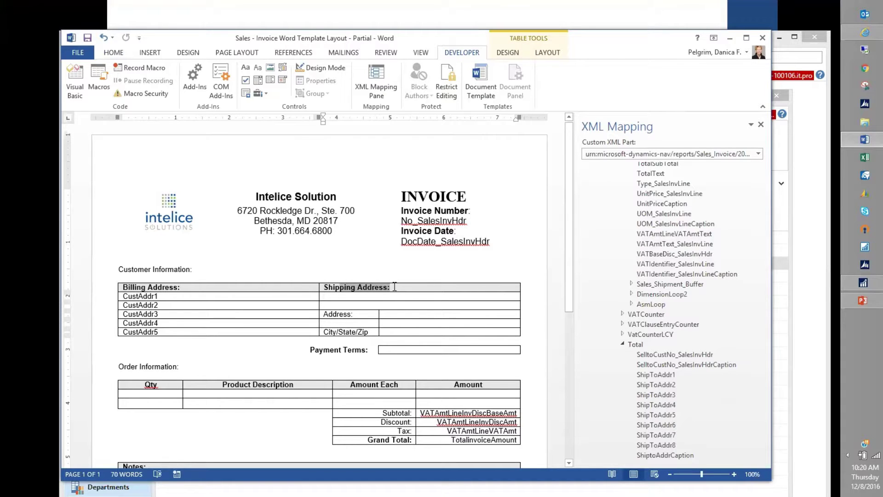
{"action": "left_click", "coordinate": [394, 286]}
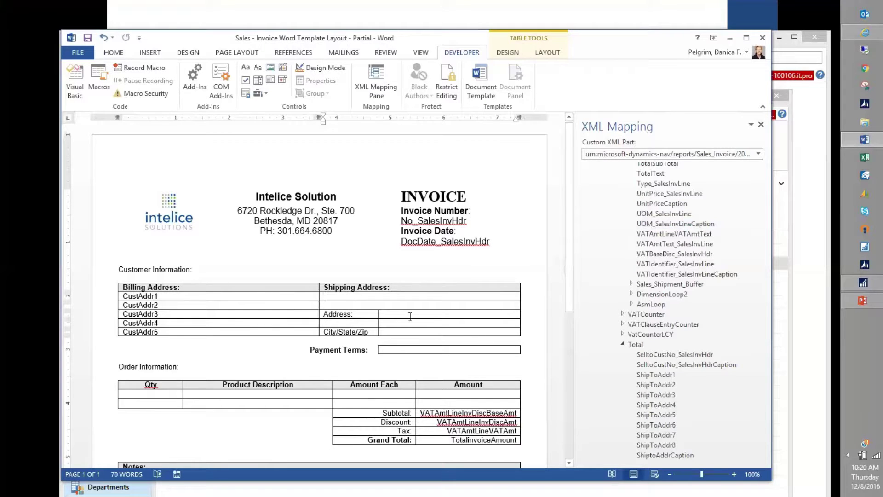
{"action": "right_click", "coordinate": [658, 373]}
{"action": "mouse_move", "coordinate": [680, 382]}
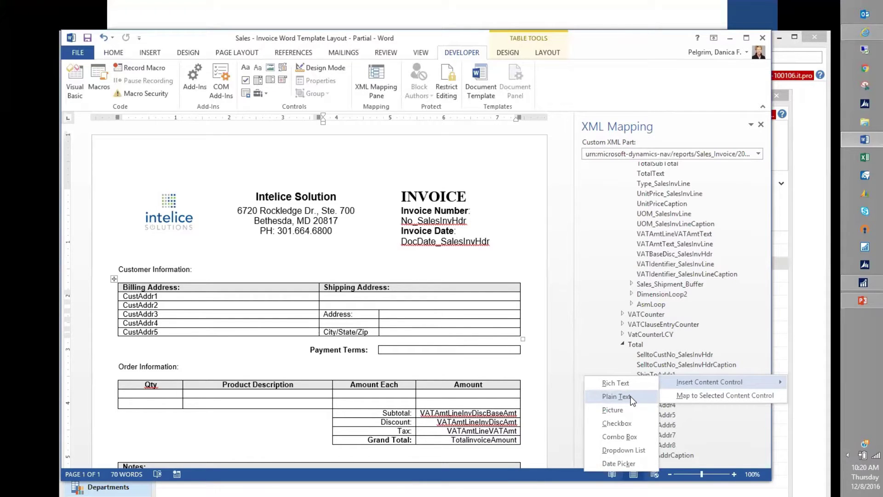
{"action": "left_click", "coordinate": [616, 396]}
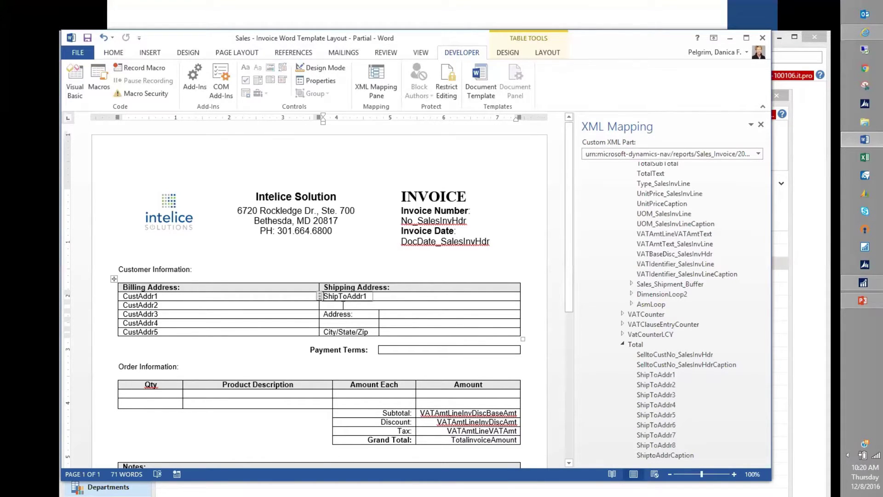
Step: Insert the ShipToAddr2 field as a plain text content control in the second Shipping Address row
{"action": "right_click", "coordinate": [672, 382]}
{"action": "mouse_move", "coordinate": [694, 393]}
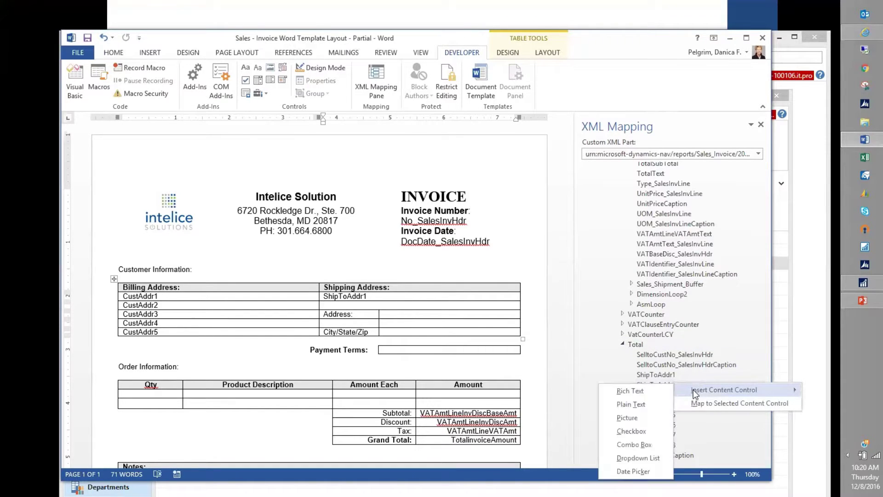
{"action": "left_click", "coordinate": [649, 403]}
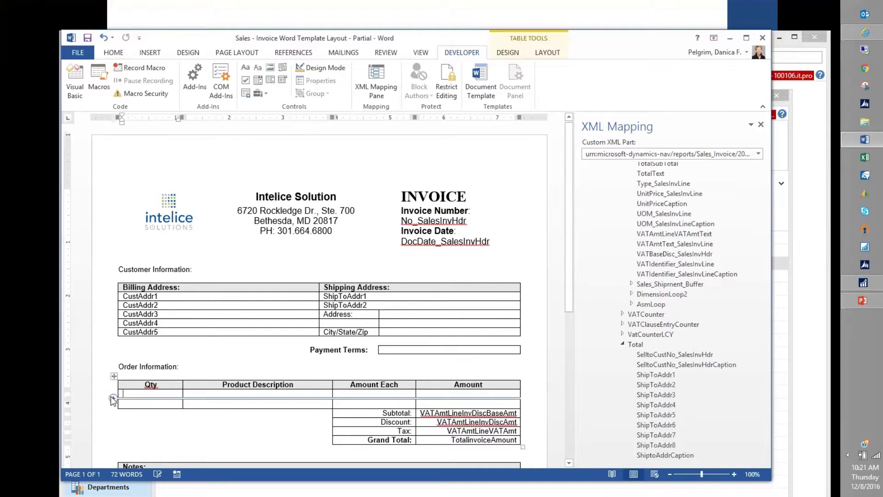
Step: Map the first empty row of the Order Information table to the Sales_Invoice_Line node as a repeating content control
{"action": "left_click", "coordinate": [106, 397]}
{"action": "left_click", "coordinate": [105, 398]}
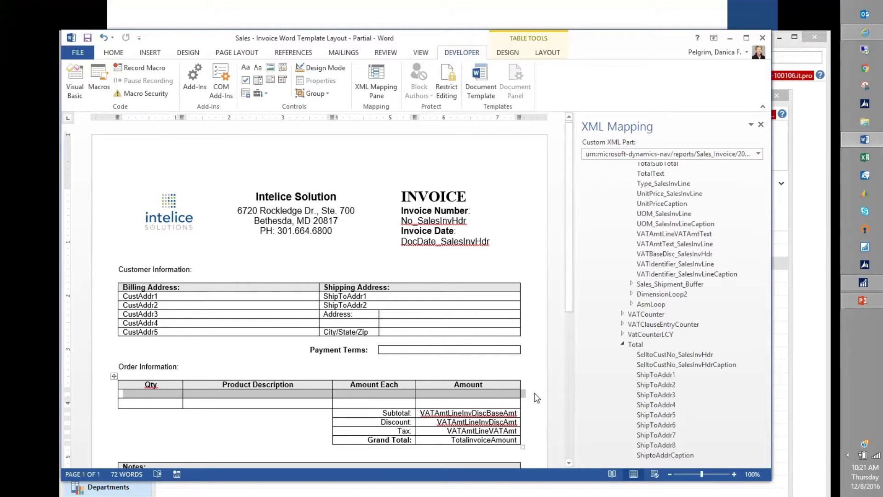
{"action": "left_click_drag", "start_coordinate": [759, 398], "coordinate": [755, 312]}
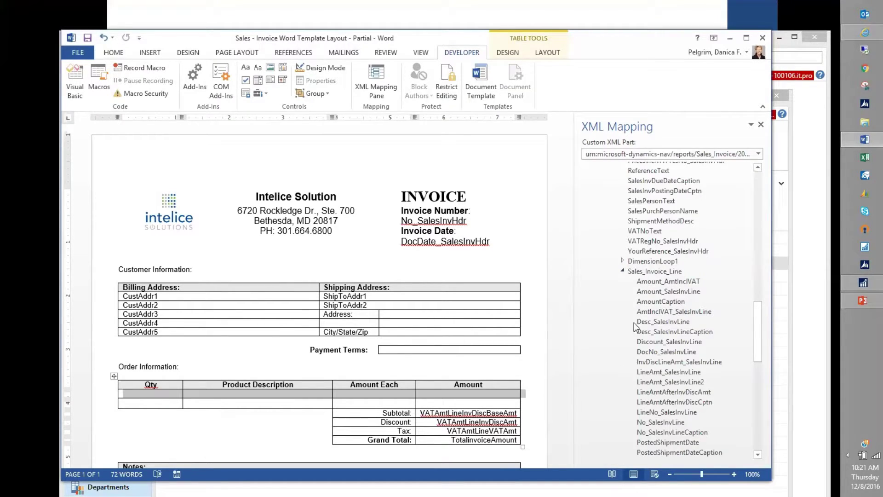
{"action": "right_click", "coordinate": [636, 272]}
{"action": "mouse_move", "coordinate": [659, 279]}
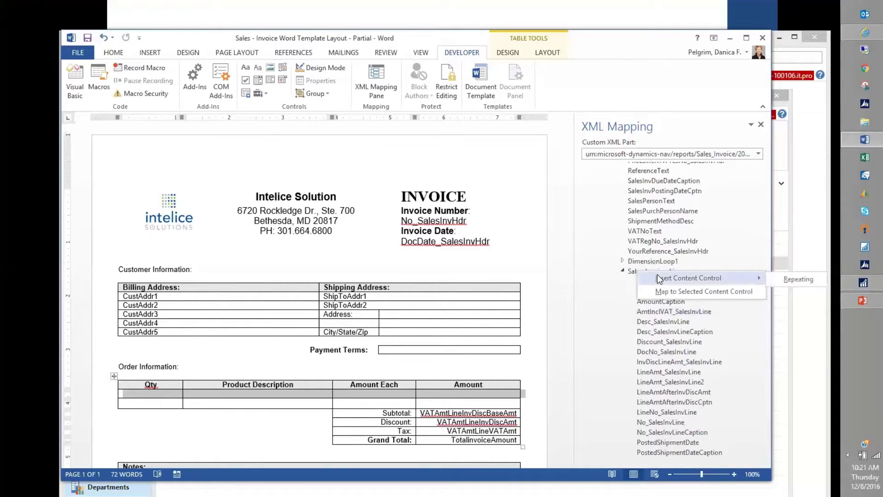
{"action": "left_click", "coordinate": [812, 281]}
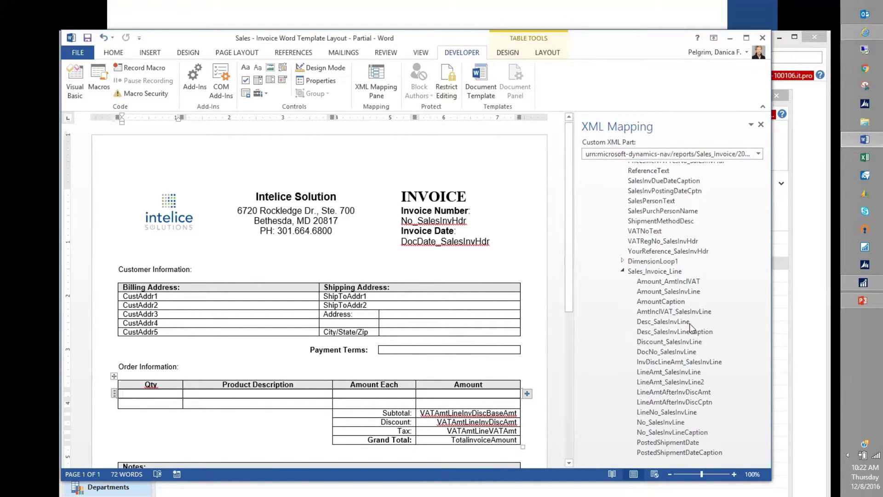
Step: Insert the Qty_SalesInvLine field as a plain text content control in the Qty cell of the repeating row
{"action": "scroll", "coordinate": [754, 344], "scroll_direction": "down", "scroll_amount": 1}
{"action": "scroll", "coordinate": [754, 344], "scroll_direction": "down", "scroll_amount": 7}
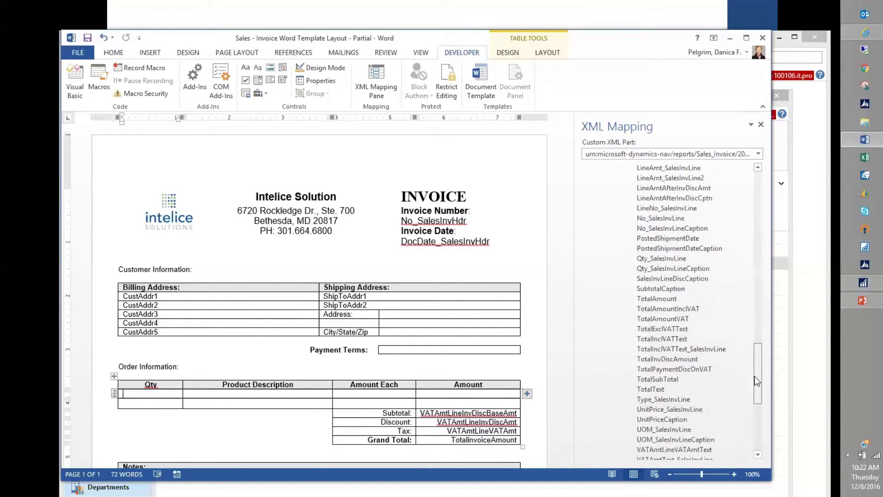
{"action": "scroll", "coordinate": [754, 376], "scroll_direction": "down", "scroll_amount": 1}
{"action": "left_click_drag", "start_coordinate": [754, 376], "coordinate": [753, 388]}
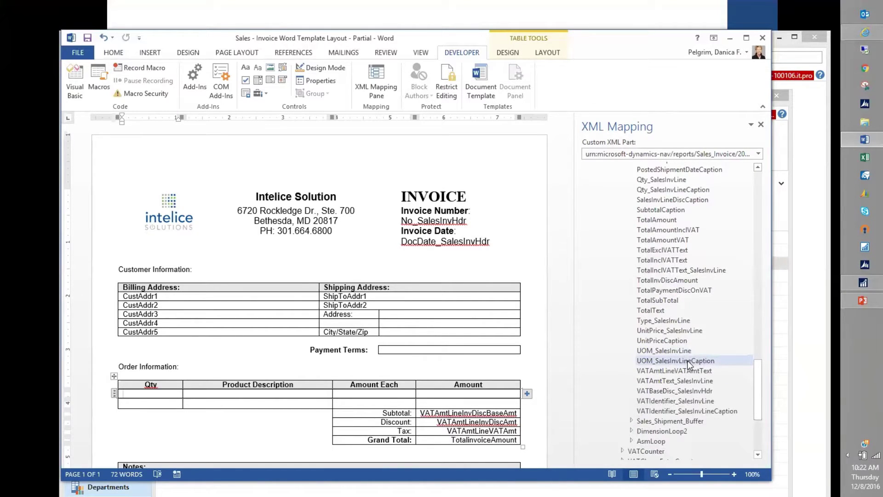
{"action": "right_click", "coordinate": [650, 181]}
{"action": "mouse_move", "coordinate": [664, 189]}
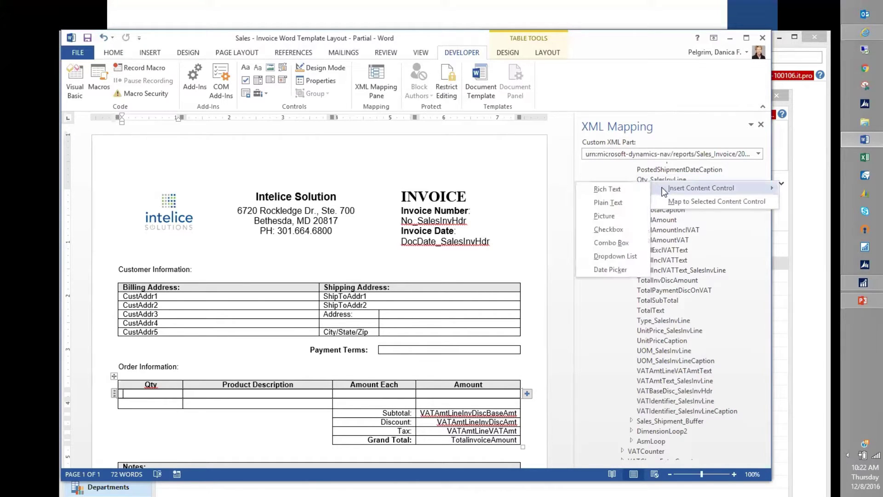
{"action": "left_click", "coordinate": [623, 201]}
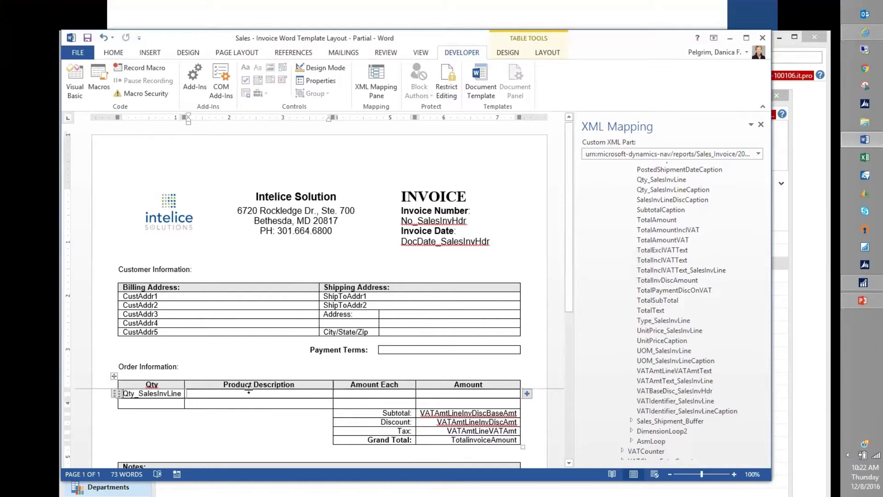
Step: Insert the Desc_SalesInvLine field as a plain text content control in the Product Description cell of the repeating row
{"action": "left_click", "coordinate": [273, 393]}
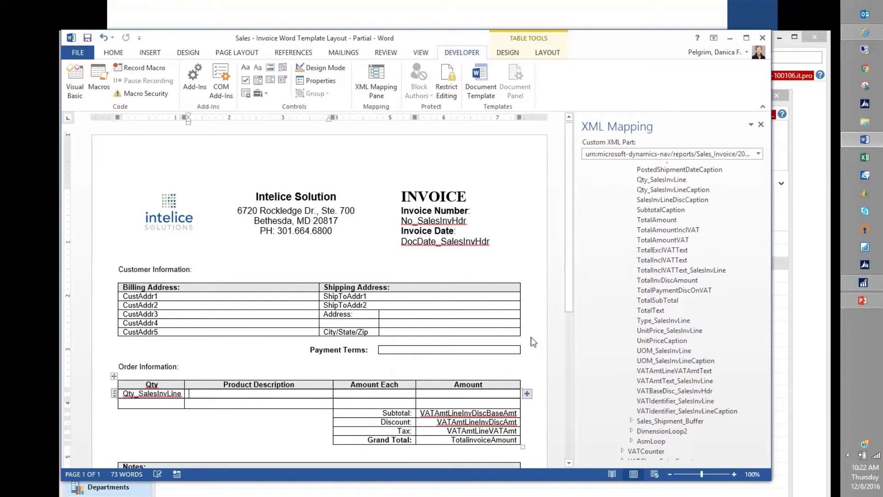
{"action": "left_click_drag", "start_coordinate": [759, 373], "coordinate": [753, 338]}
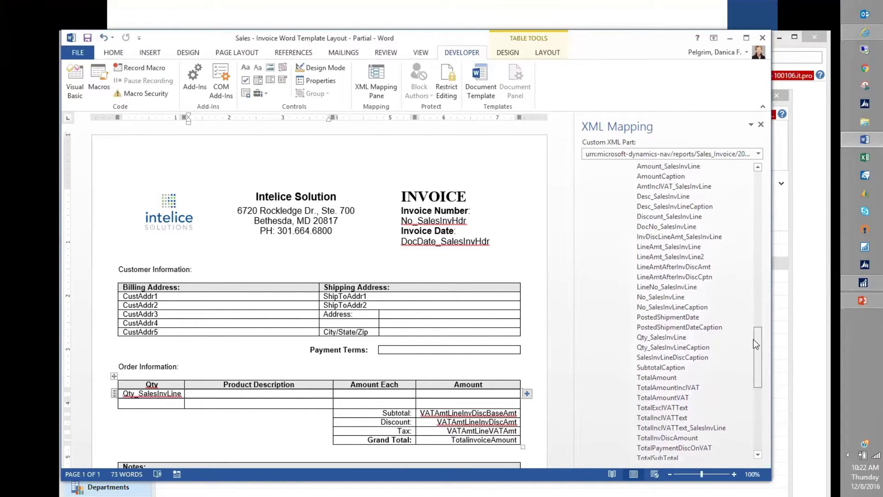
{"action": "right_click", "coordinate": [658, 203]}
{"action": "mouse_move", "coordinate": [668, 210]}
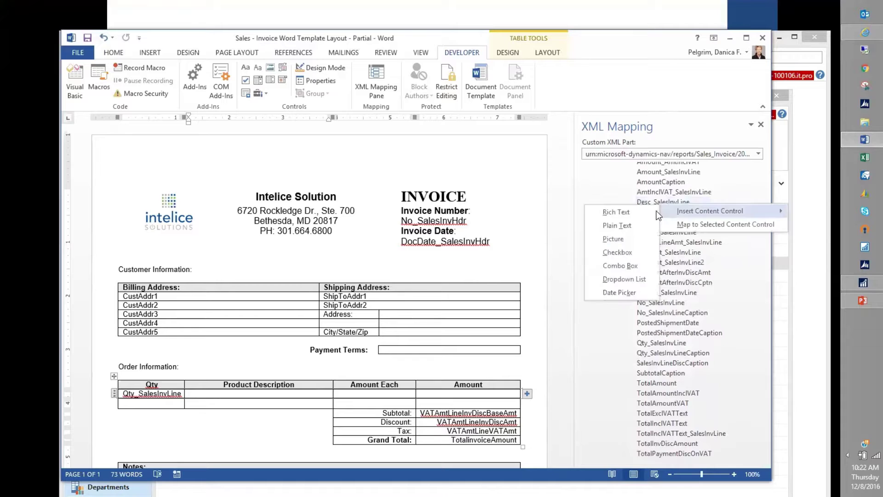
{"action": "left_click", "coordinate": [640, 223]}
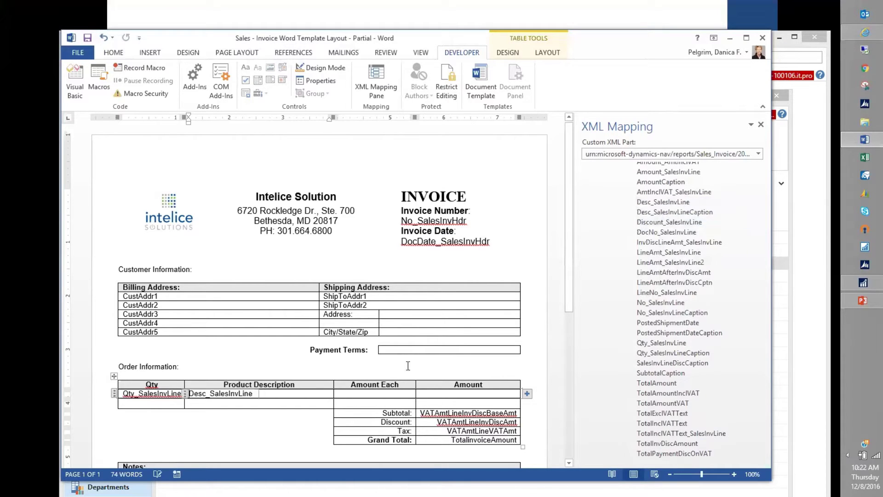
Step: Insert the UnitPrice_SalesInvLine field as a plain text content control in the Amount Each cell of the repeating row
{"action": "left_click", "coordinate": [390, 393]}
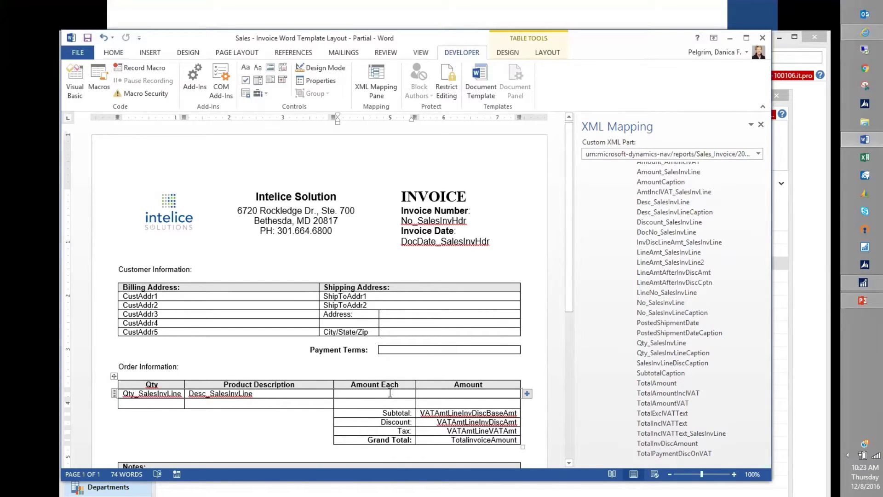
{"action": "left_click_drag", "start_coordinate": [754, 343], "coordinate": [757, 374]}
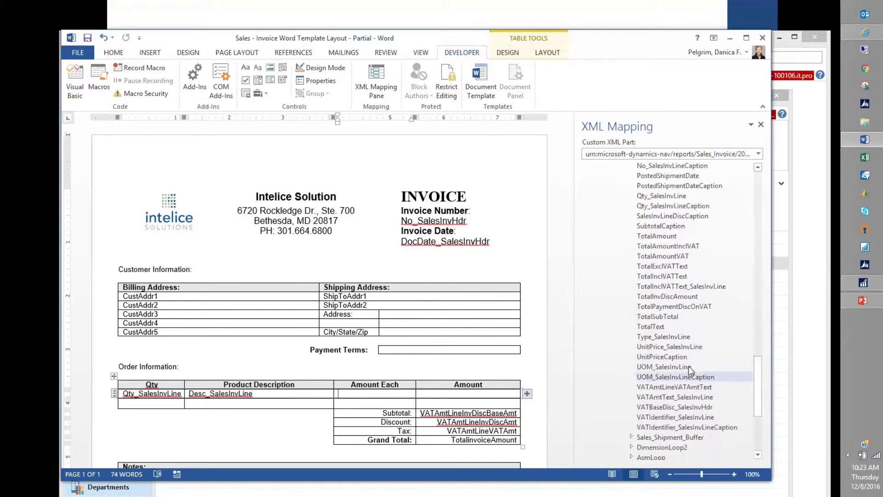
{"action": "right_click", "coordinate": [666, 349]}
{"action": "mouse_move", "coordinate": [680, 354]}
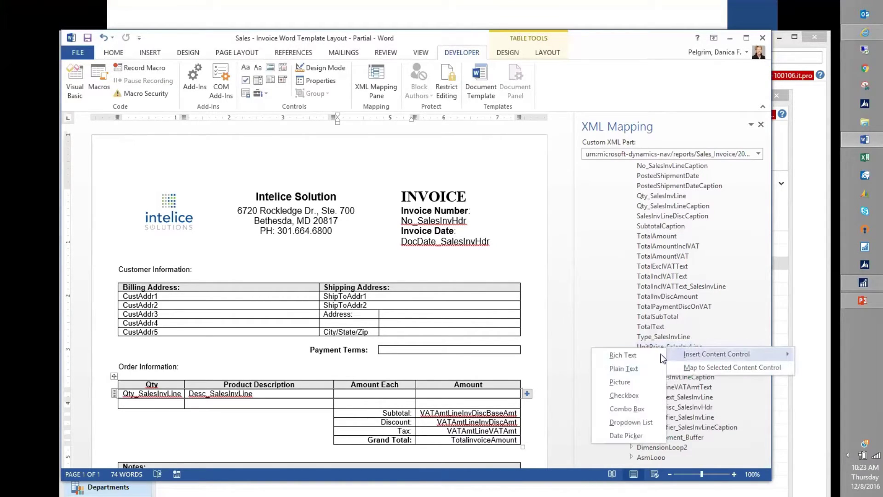
{"action": "left_click", "coordinate": [641, 367]}
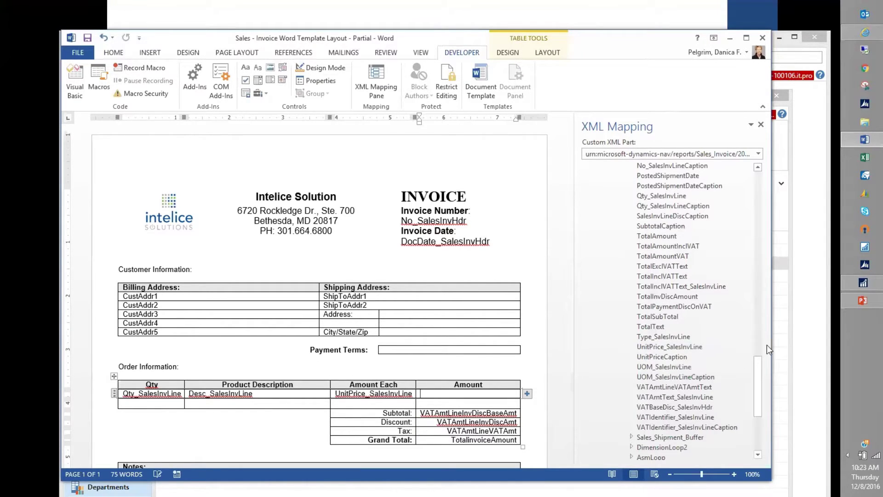
Step: Insert the LineAmt_SalesInvLine field as a plain text content control in the Amount cell of the repeating row
{"action": "left_click_drag", "start_coordinate": [757, 368], "coordinate": [752, 332]}
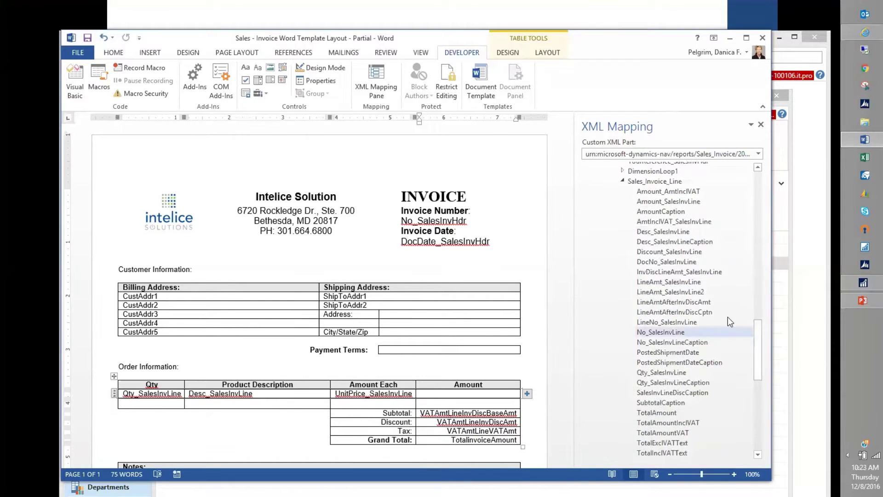
{"action": "right_click", "coordinate": [689, 281]}
{"action": "mouse_move", "coordinate": [695, 289]}
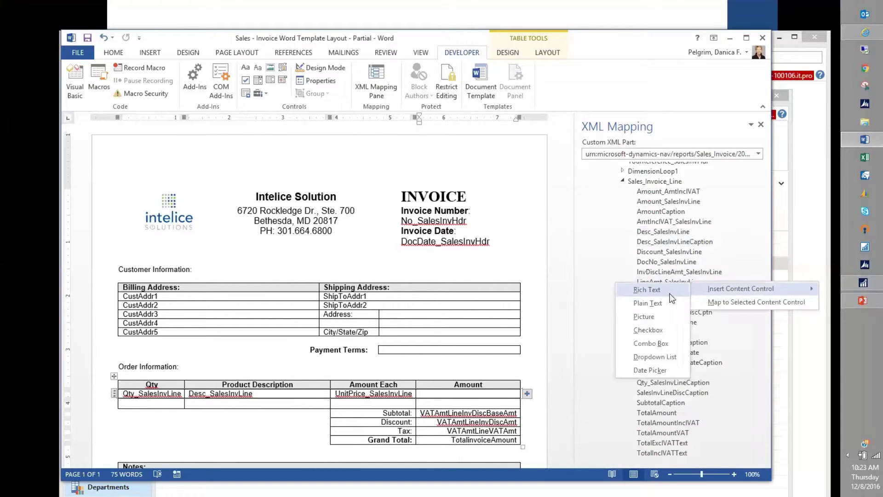
{"action": "left_click", "coordinate": [665, 302]}
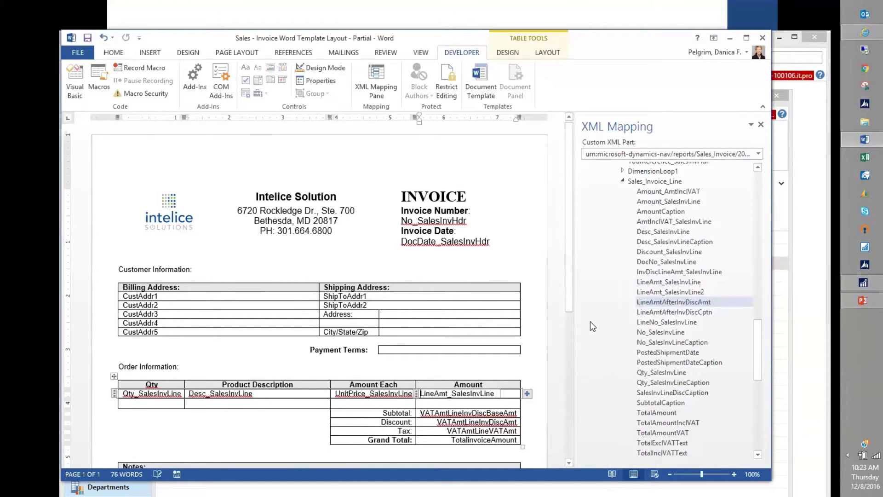
Step: Delete the Additional Information line below the Notes table
{"action": "scroll", "coordinate": [571, 316], "scroll_direction": "down", "scroll_amount": 1}
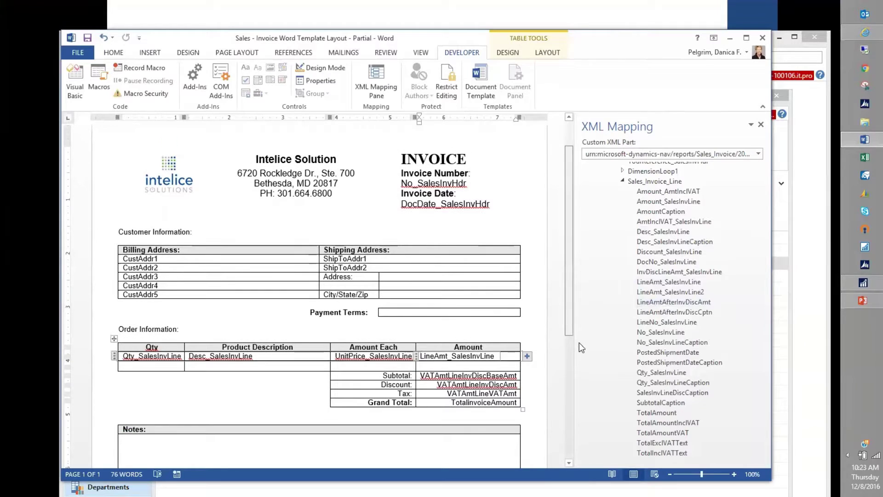
{"action": "scroll", "coordinate": [582, 382], "scroll_direction": "down", "scroll_amount": 4}
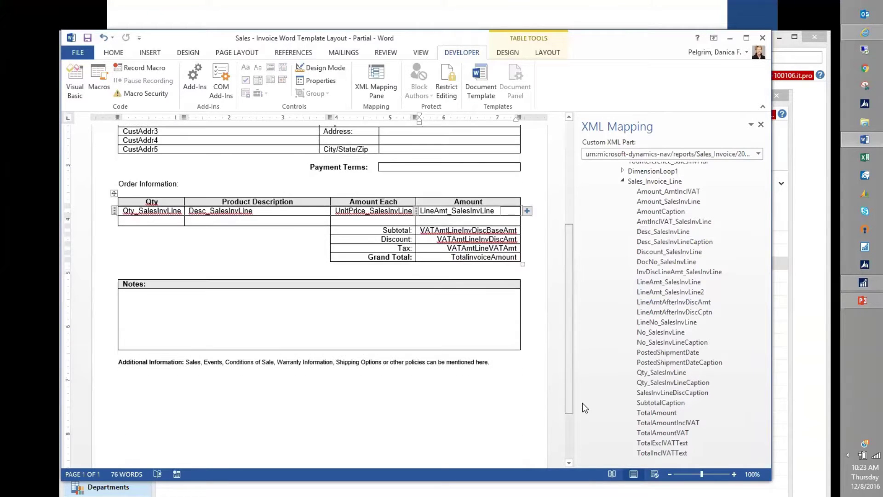
{"action": "left_click", "coordinate": [488, 363]}
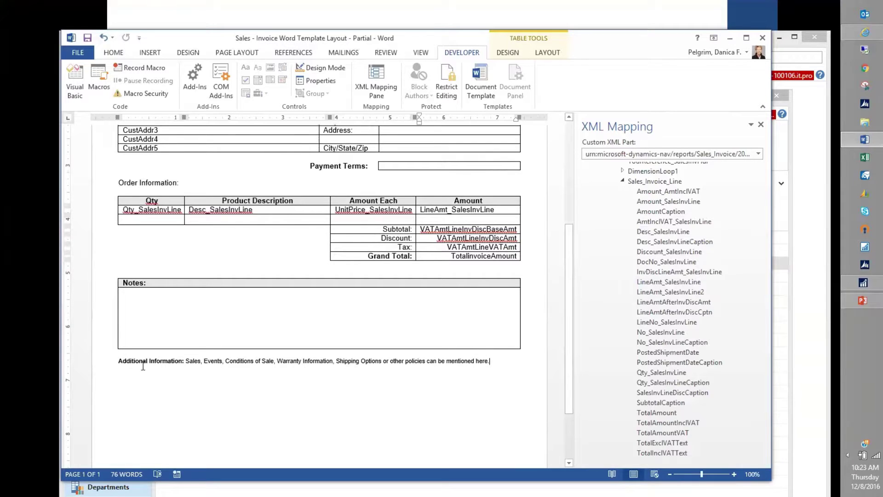
{"action": "left_click", "coordinate": [114, 361]}
{"action": "key", "text": "Delete"}
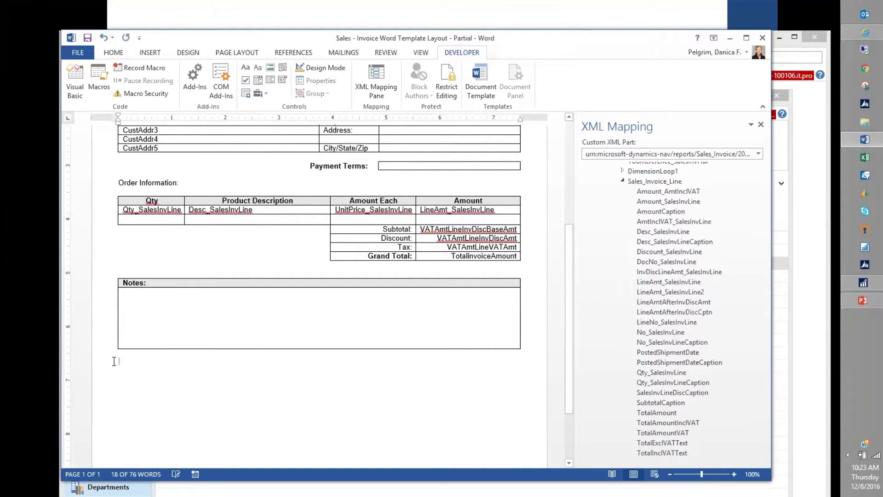
Step: Fill the Notes box with four lines: Remittance Information:, Bank of America, Routing and Acct No
{"action": "left_click", "coordinate": [133, 296]}
{"action": "type", "text": "Remittance Information:"}
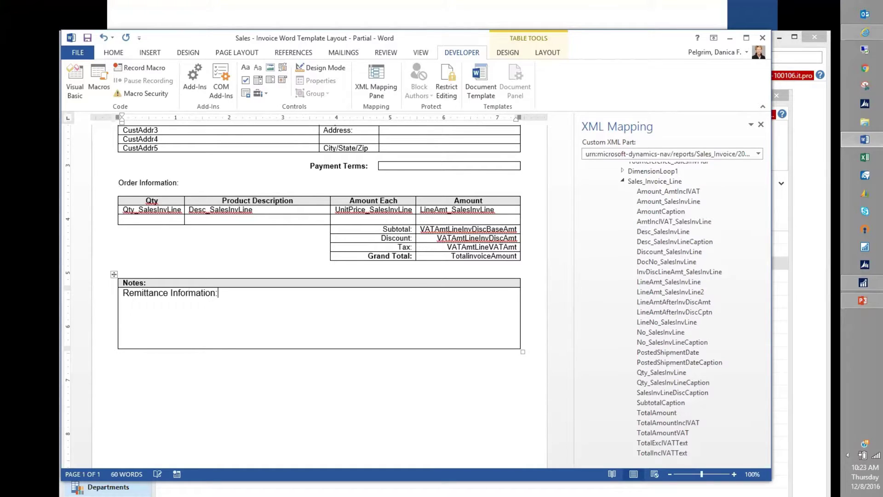
{"action": "key", "text": "Return"}
{"action": "type", "text": "Bank of America"}
{"action": "key", "text": "Return"}
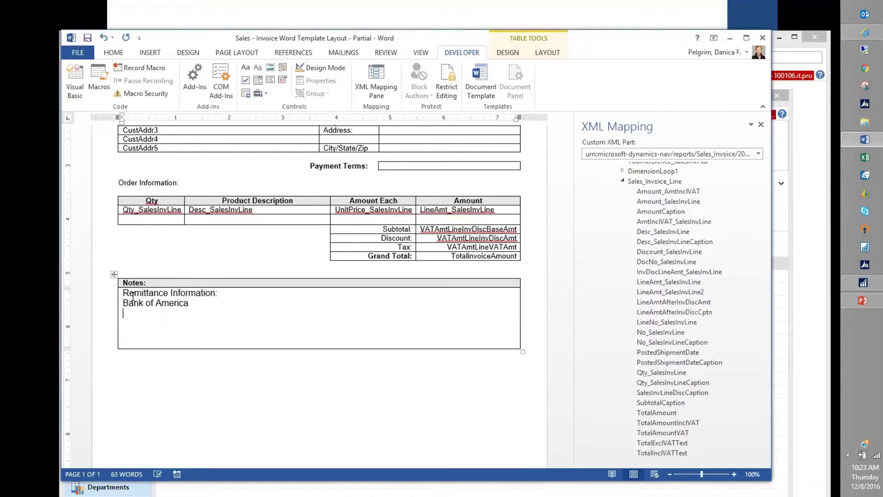
{"action": "type", "text": "Routing"}
{"action": "key", "text": "Return"}
{"action": "type", "text": "Acct No"}
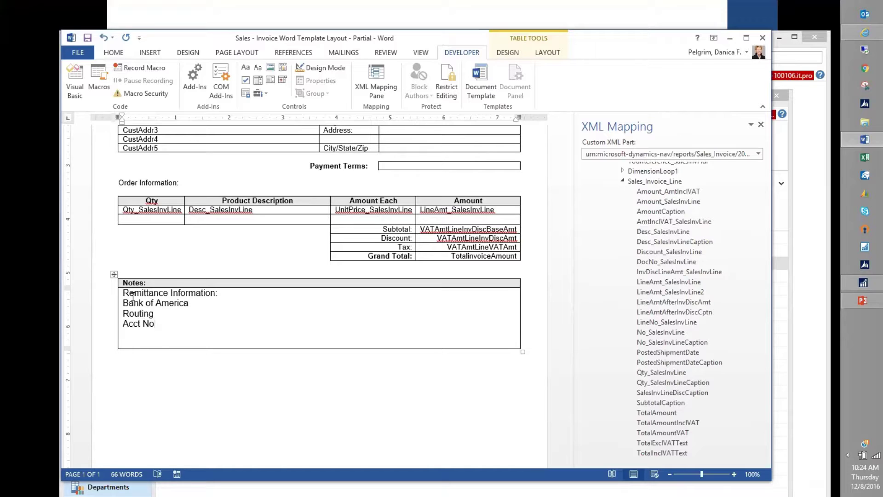
Step: Cut the whole Notes table from the body and paste it into a new page footer in place of the placeholder text
{"action": "left_click", "coordinate": [113, 275]}
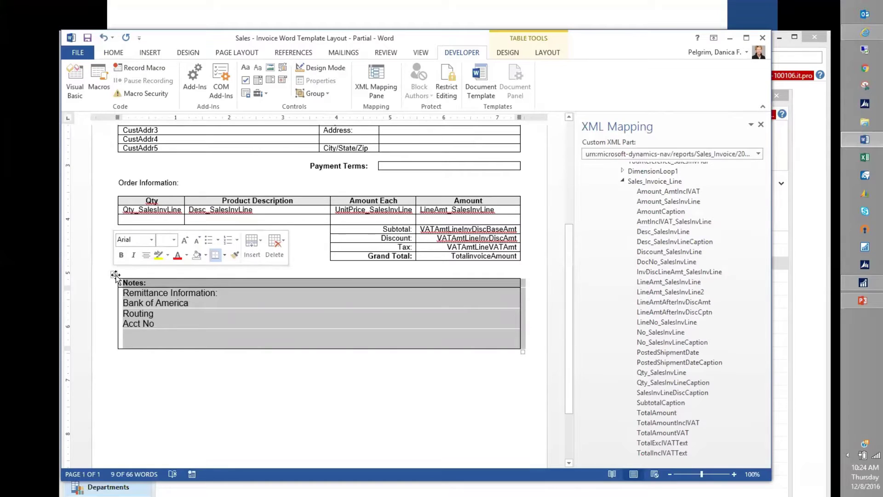
{"action": "right_click", "coordinate": [115, 275]}
{"action": "left_click", "coordinate": [133, 282]}
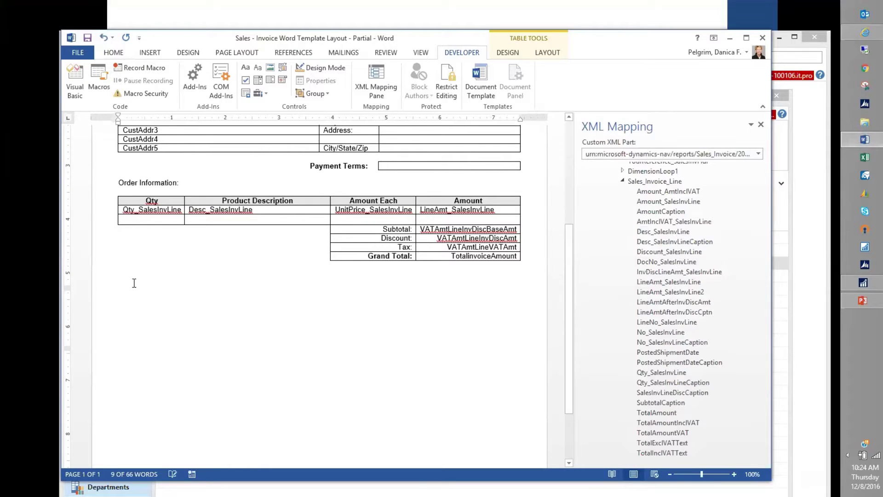
{"action": "left_click", "coordinate": [149, 52]}
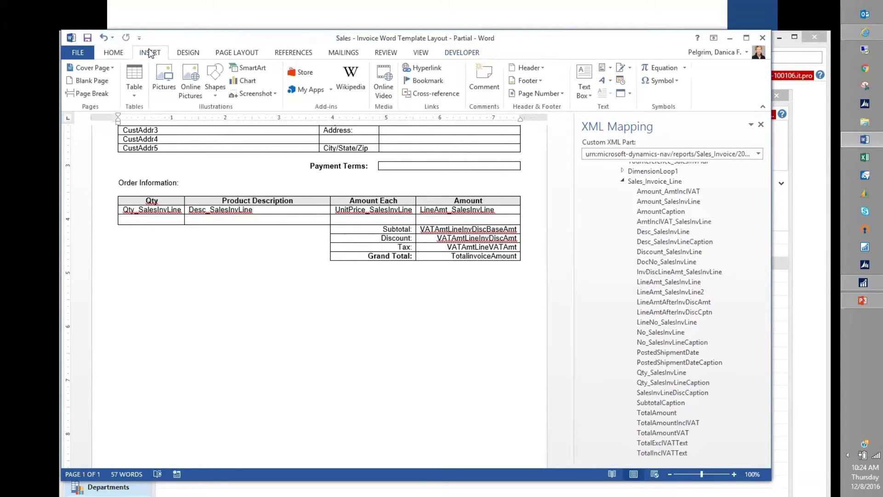
{"action": "left_click", "coordinate": [527, 81]}
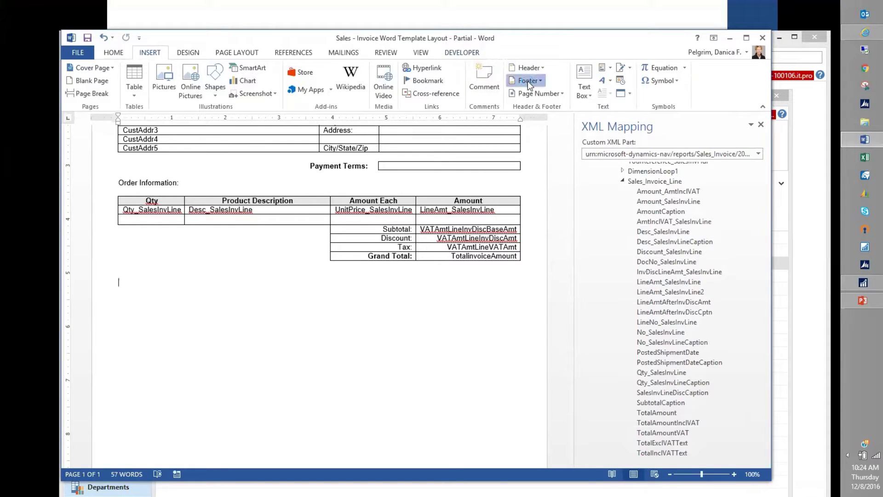
{"action": "left_click", "coordinate": [530, 119]}
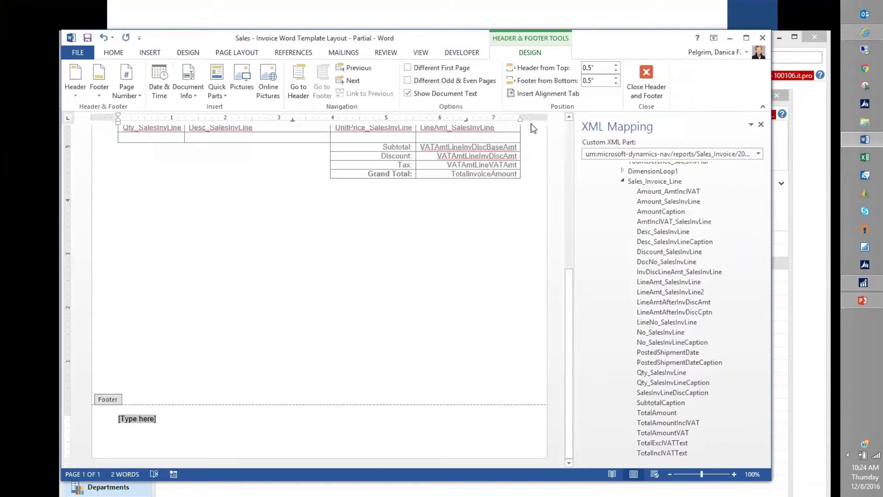
{"action": "key", "text": "ctrl+v"}
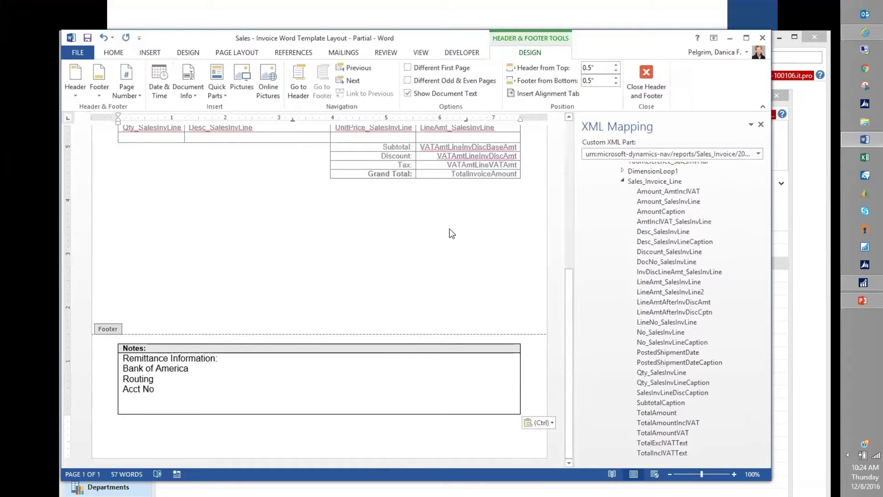
Step: Leave the footer and right-align the LineAmt_SalesInvLine field in the Amount column of the Order Information table
{"action": "left_click_drag", "start_coordinate": [570, 287], "coordinate": [564, 170]}
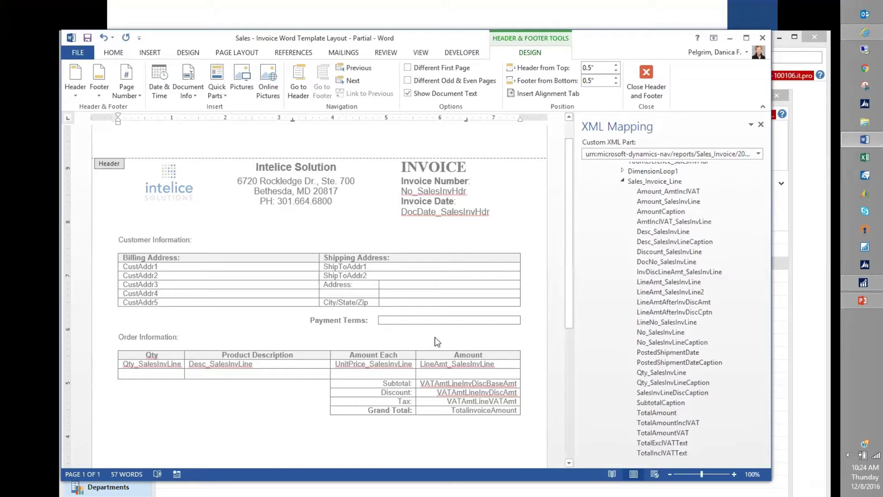
{"action": "double_click", "coordinate": [260, 422]}
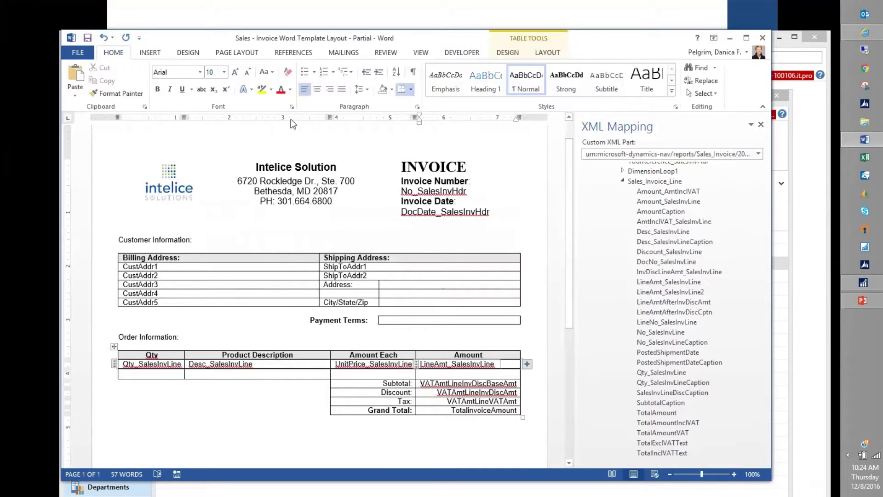
{"action": "left_click", "coordinate": [333, 91]}
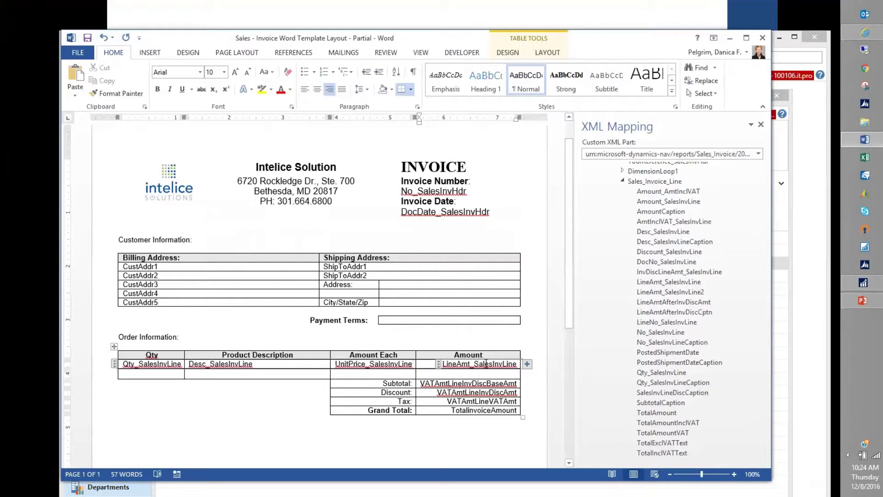
Step: Close the edited layout document and import its changes into the Word Template Layout - Partial layout
{"action": "left_click", "coordinate": [762, 39]}
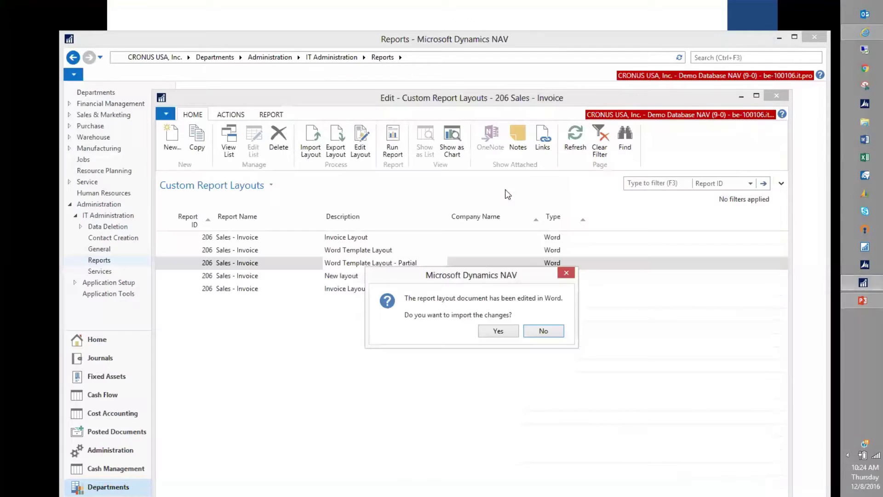
{"action": "left_click", "coordinate": [488, 329]}
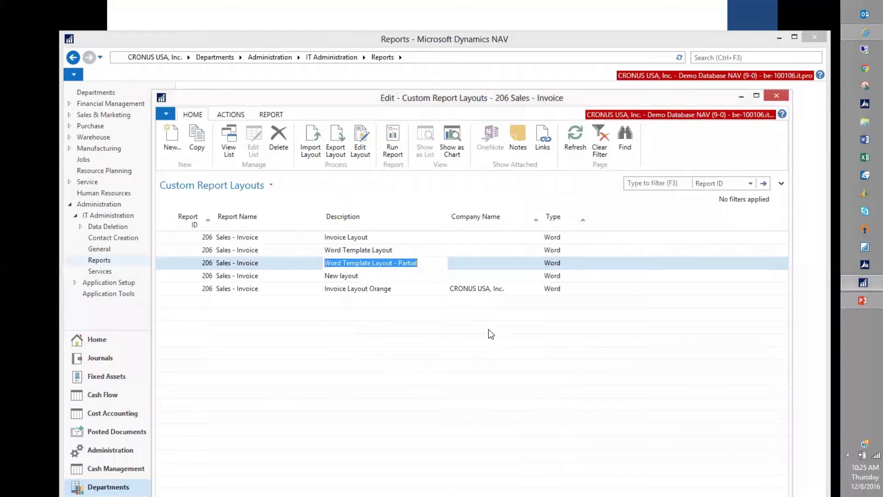
Step: Preview the Sales - Invoice report with the partial layout, inspect the generated Word document and close it
{"action": "left_click", "coordinate": [395, 148]}
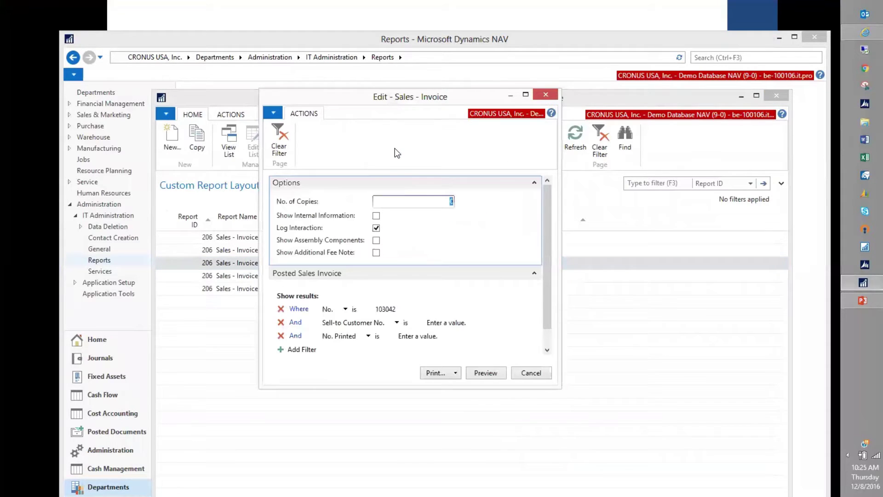
{"action": "left_click", "coordinate": [482, 373]}
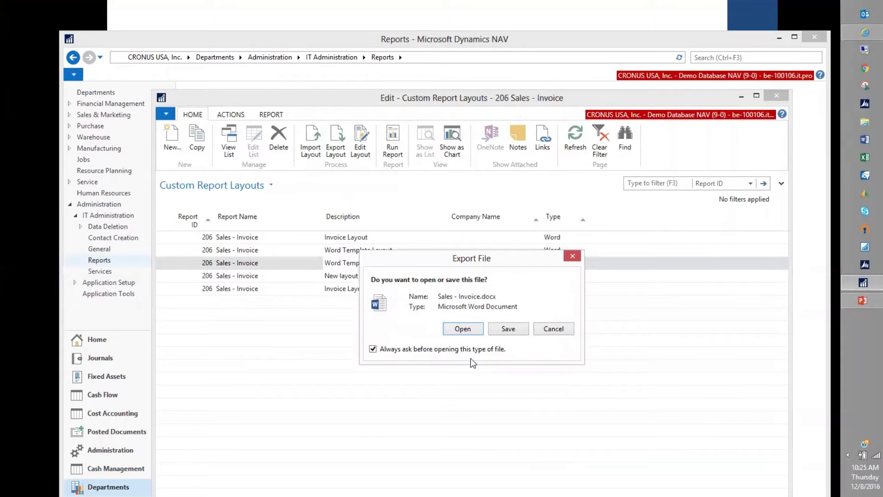
{"action": "left_click", "coordinate": [458, 329]}
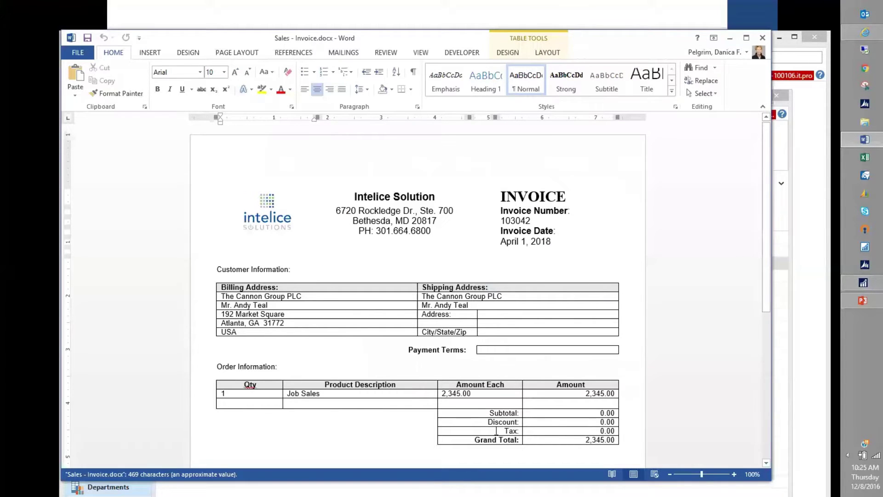
{"action": "left_click_drag", "start_coordinate": [765, 255], "coordinate": [745, 264]}
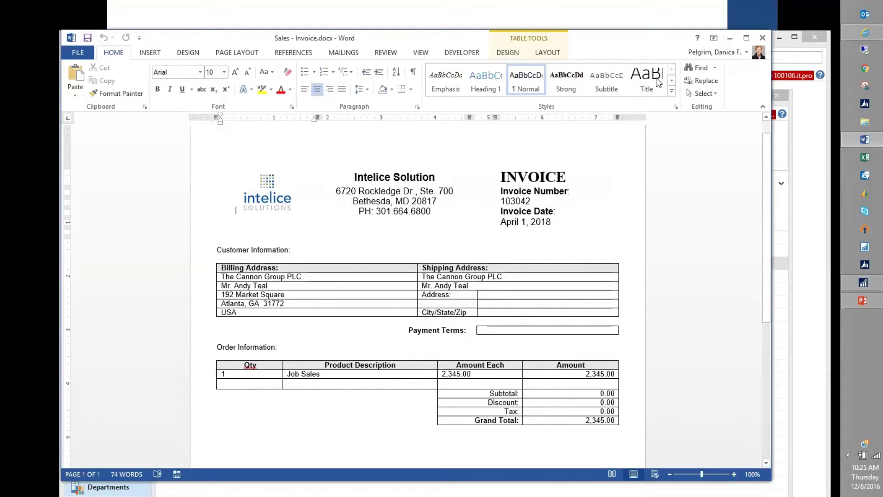
{"action": "left_click", "coordinate": [762, 38]}
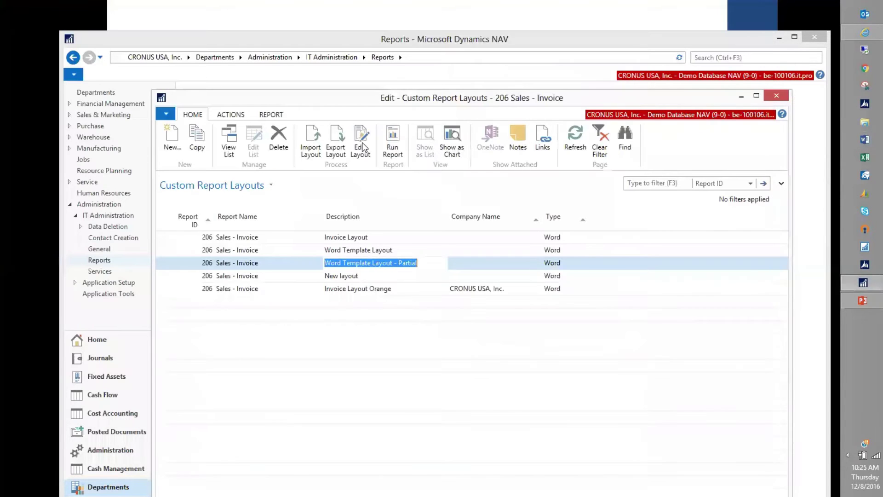
Step: Reopen the Word Template Layout - Partial layout for editing and show the XML mapping of its Sales_Invoice custom XML part
{"action": "left_click", "coordinate": [360, 141]}
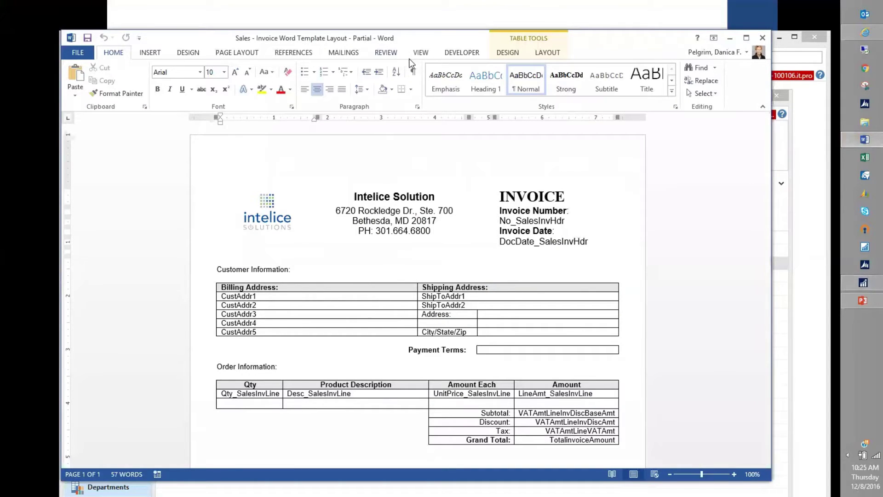
{"action": "left_click", "coordinate": [453, 53]}
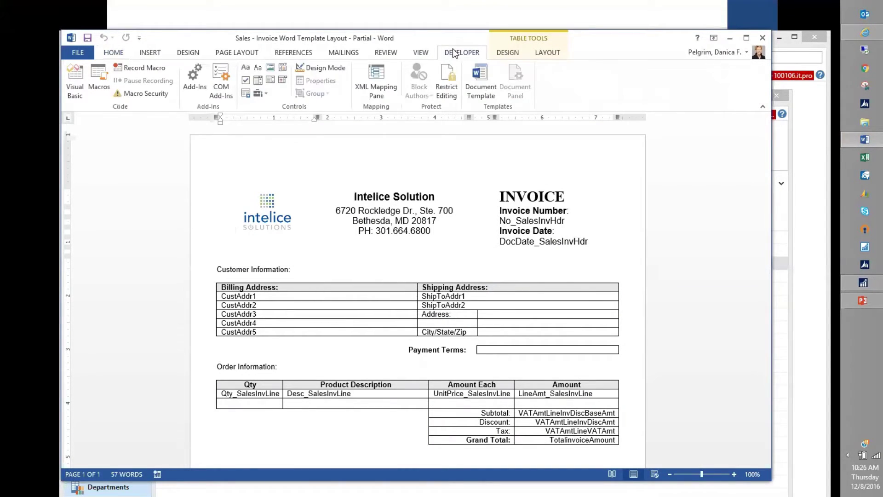
{"action": "left_click", "coordinate": [368, 74]}
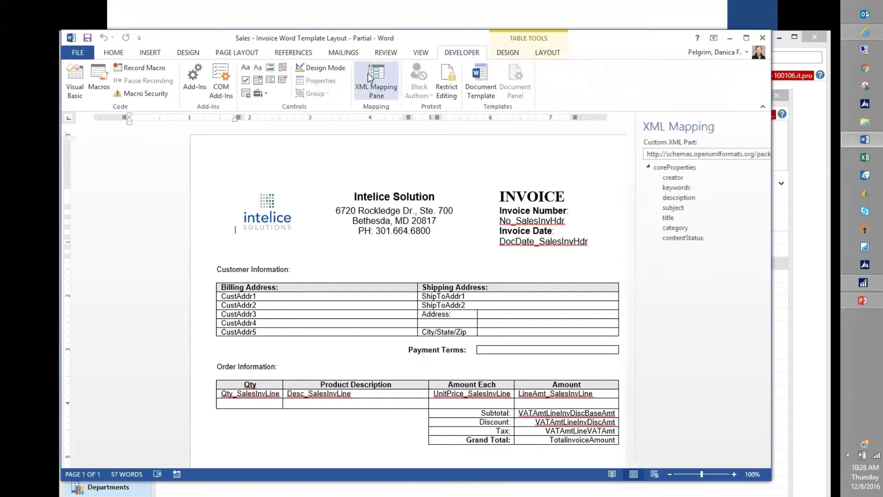
{"action": "left_click", "coordinate": [755, 154]}
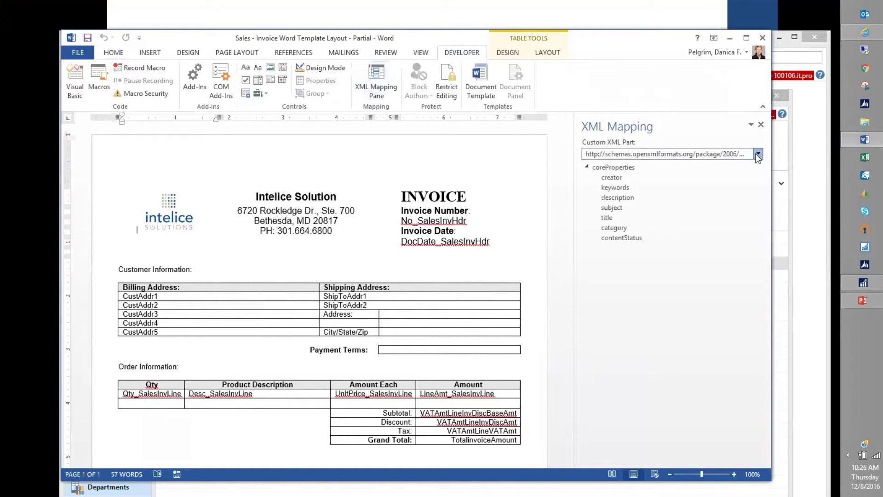
{"action": "left_click", "coordinate": [695, 198]}
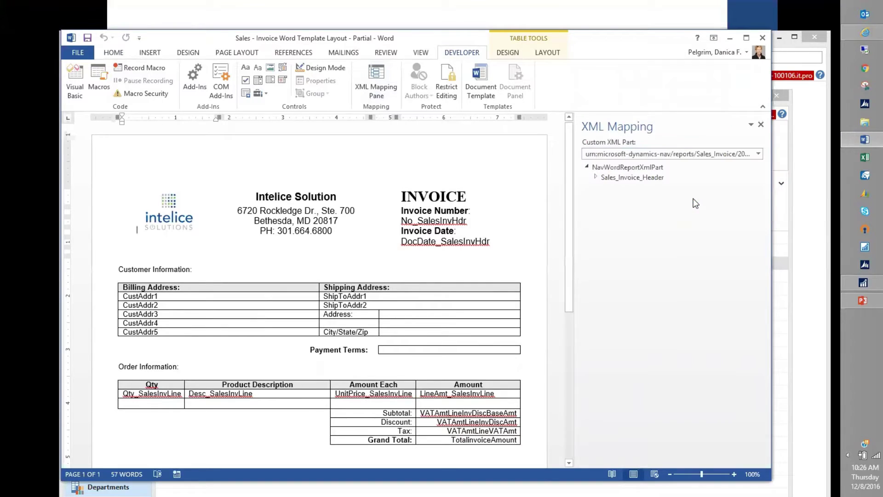
Step: Insert the PaymentTermsDesc field from PageLoop as a plain text content control in the empty Payment Terms box
{"action": "left_click", "coordinate": [595, 177]}
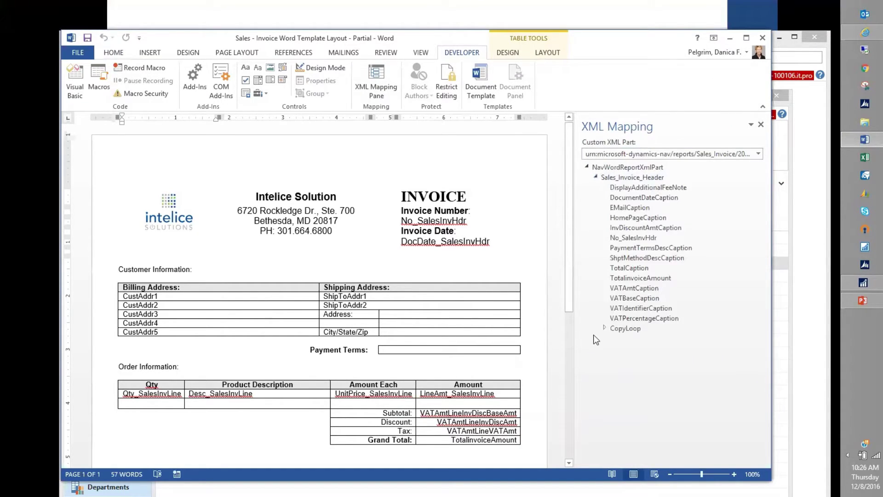
{"action": "left_click", "coordinate": [604, 328]}
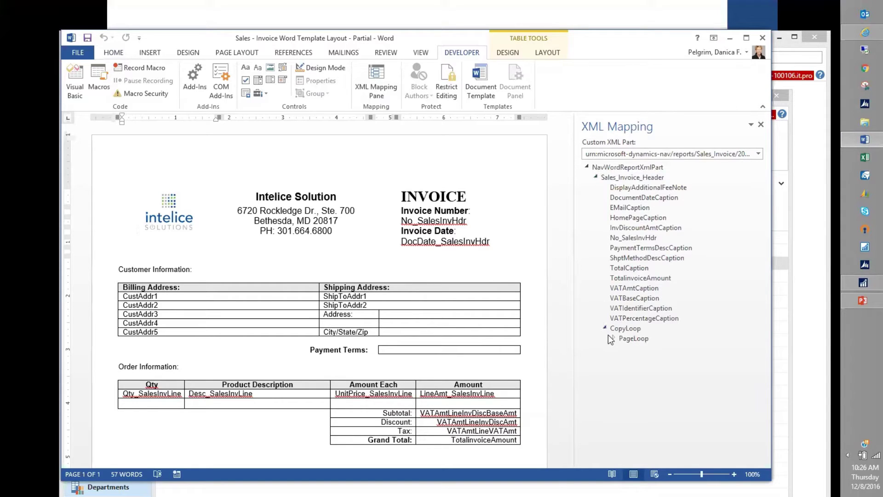
{"action": "left_click", "coordinate": [614, 338]}
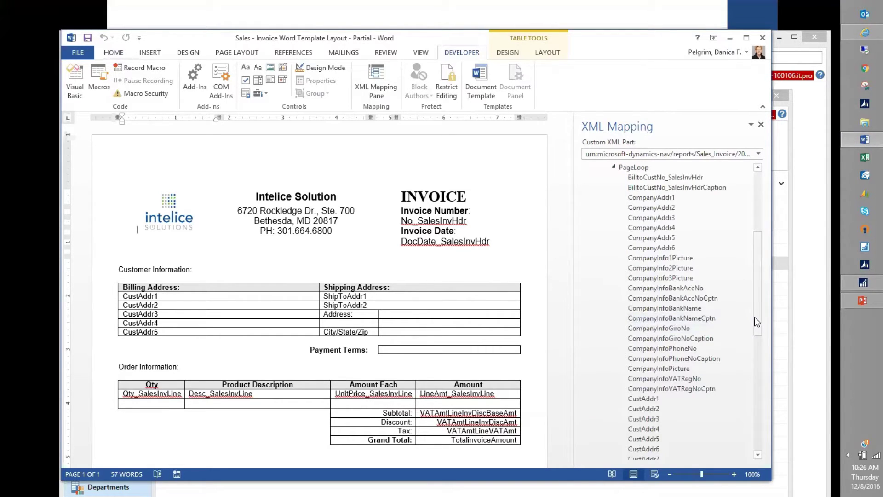
{"action": "scroll", "coordinate": [754, 357], "scroll_direction": "down", "scroll_amount": 6}
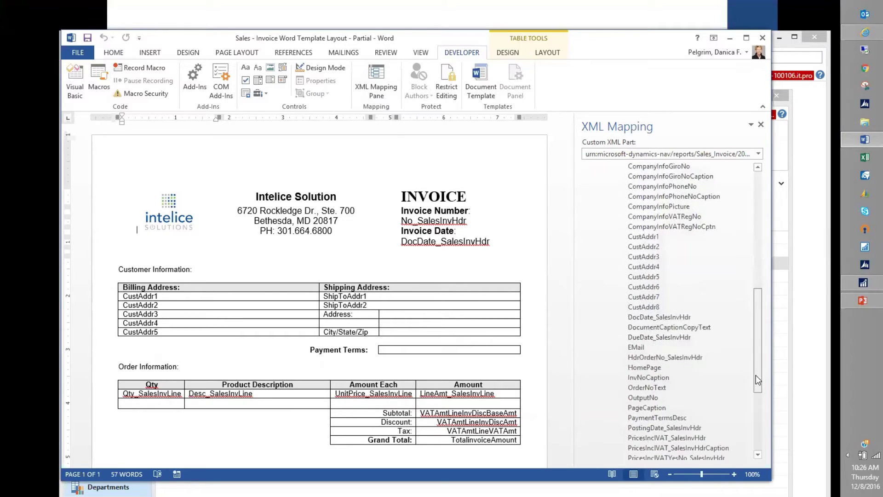
{"action": "left_click_drag", "start_coordinate": [637, 402], "coordinate": [428, 351]}
{"action": "left_click", "coordinate": [427, 349]}
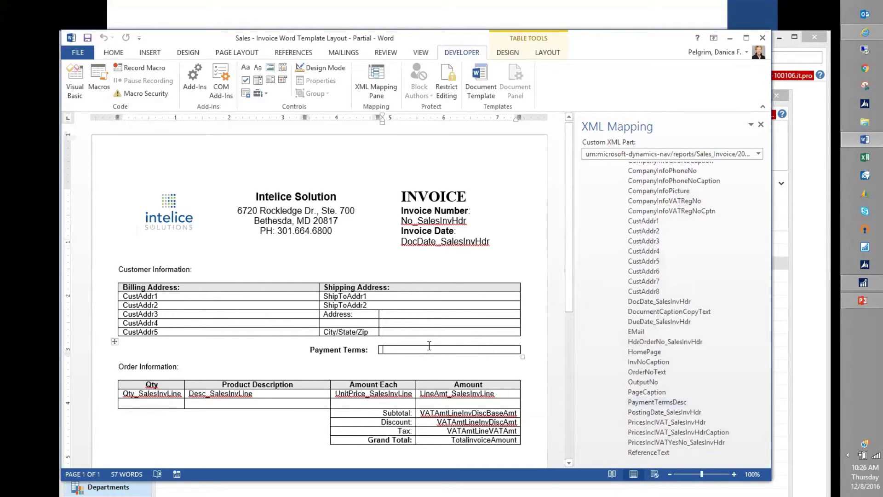
{"action": "right_click", "coordinate": [640, 398]}
{"action": "mouse_move", "coordinate": [661, 406]}
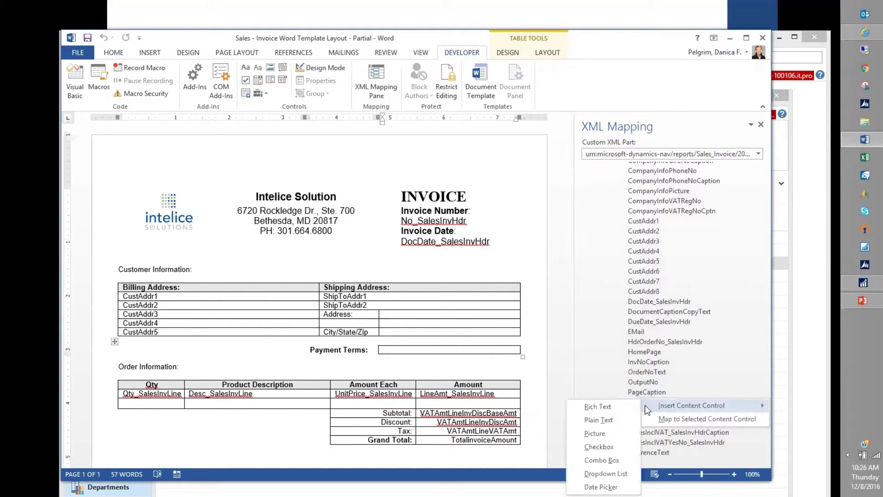
{"action": "left_click", "coordinate": [616, 420]}
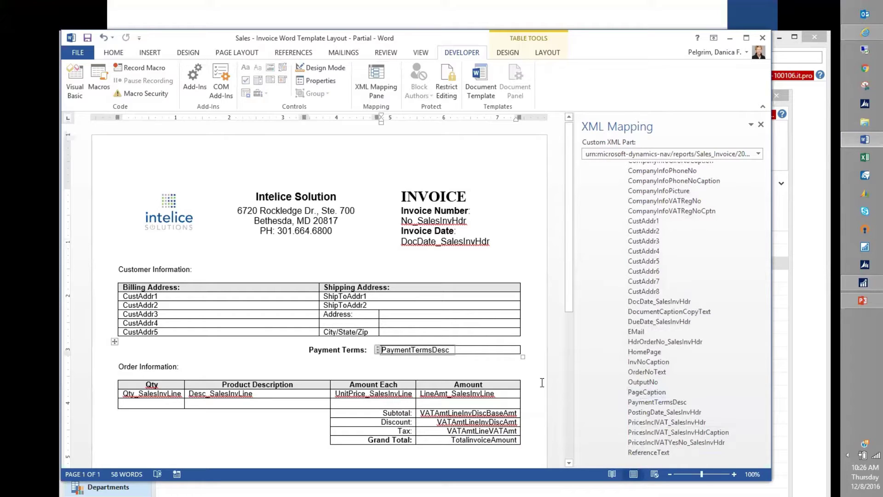
{"action": "left_click", "coordinate": [507, 366]}
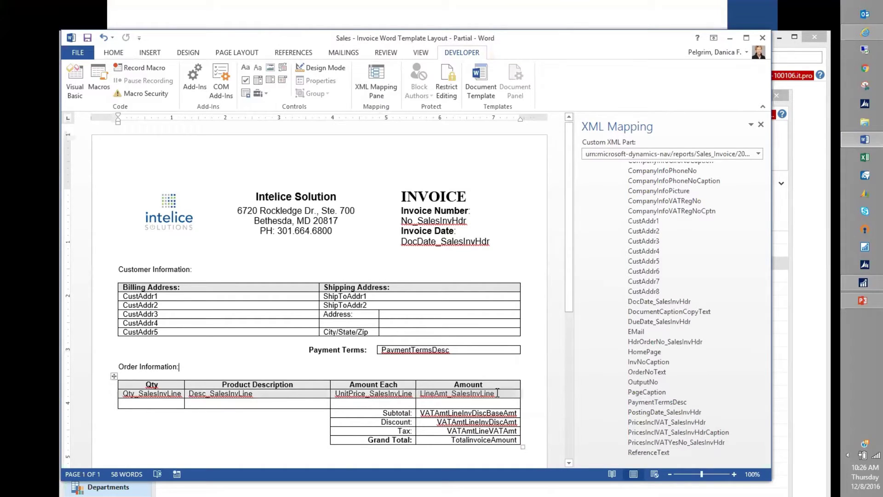
Step: Right-align the LineAmt_SalesInvLine field in the Amount column, close the document and import the layout changes
{"action": "left_click", "coordinate": [499, 393]}
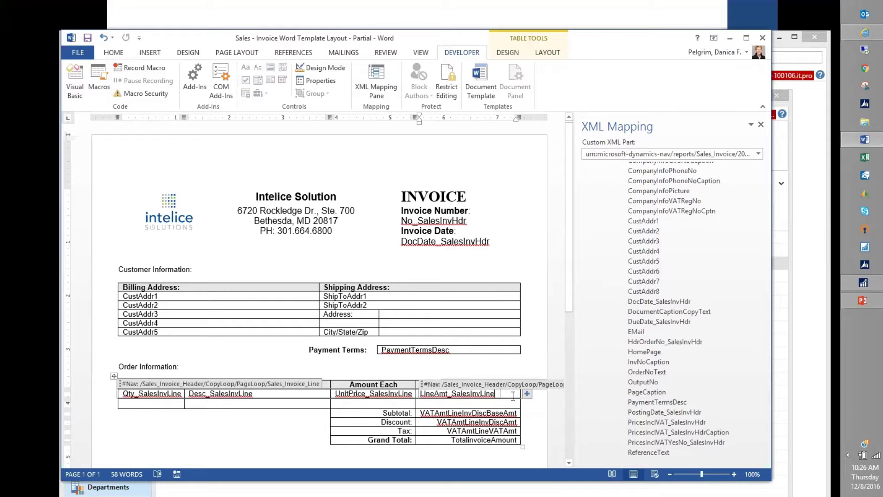
{"action": "left_click", "coordinate": [113, 53]}
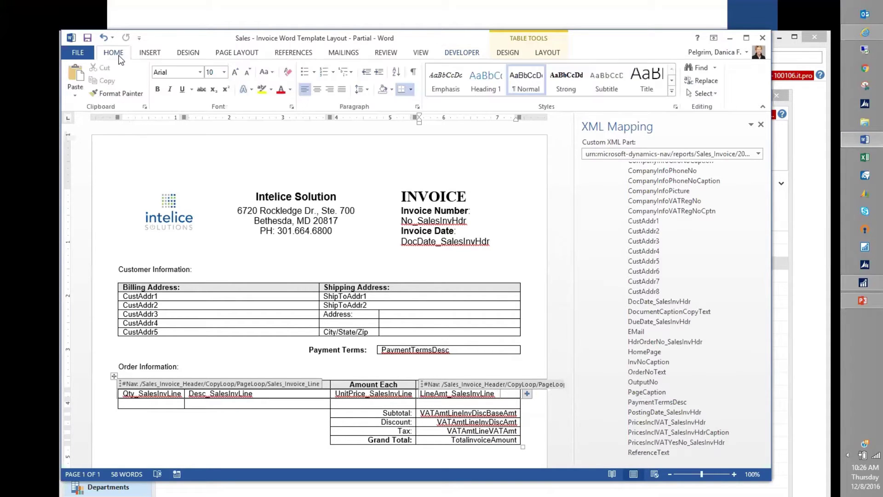
{"action": "left_click", "coordinate": [330, 90]}
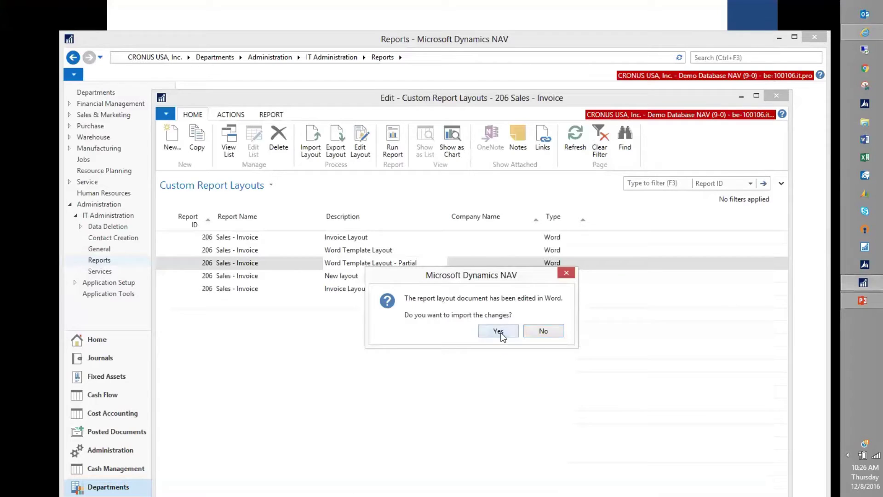
{"action": "left_click", "coordinate": [503, 332]}
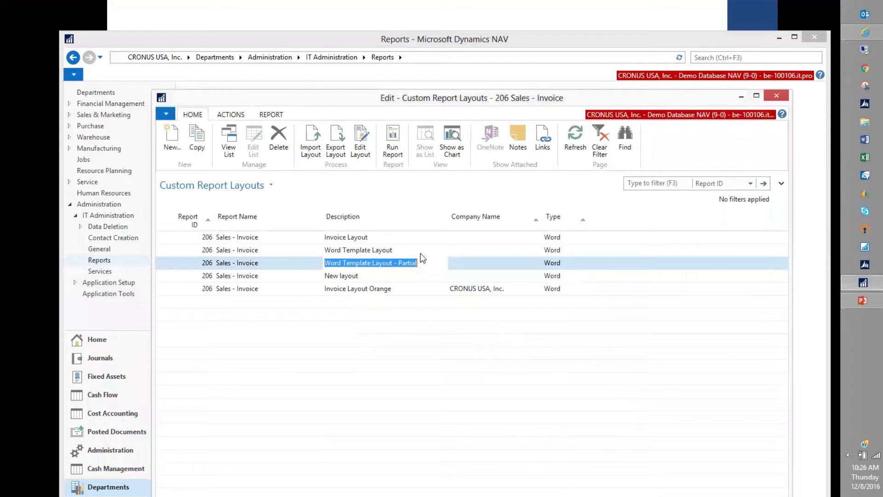
Step: Preview the Sales - Invoice report again, check the payment terms and line amount in Word and close the document
{"action": "left_click", "coordinate": [391, 150]}
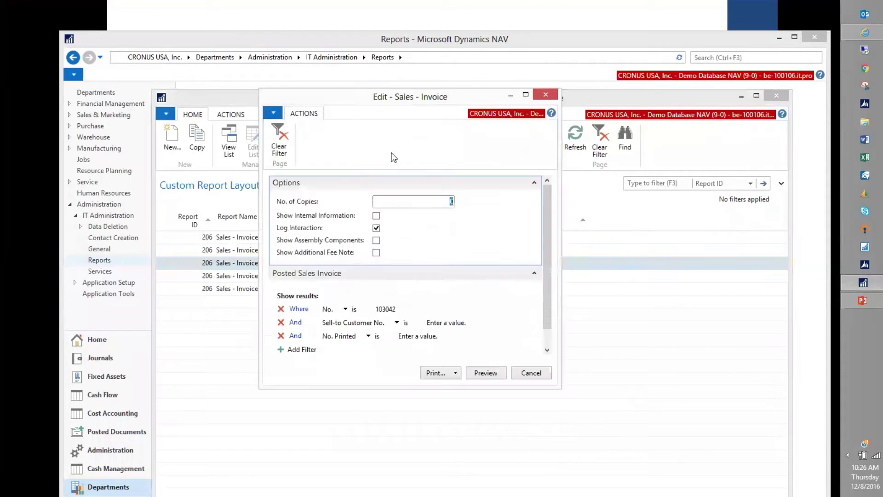
{"action": "left_click", "coordinate": [484, 373]}
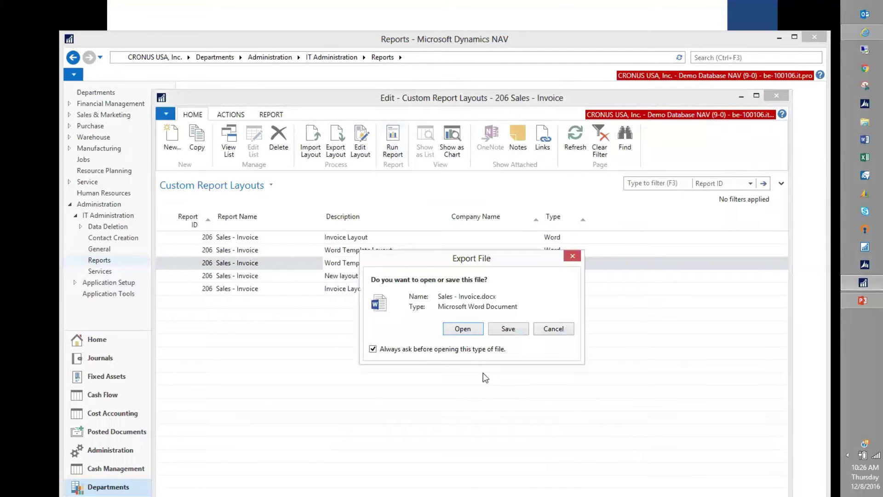
{"action": "left_click", "coordinate": [463, 329]}
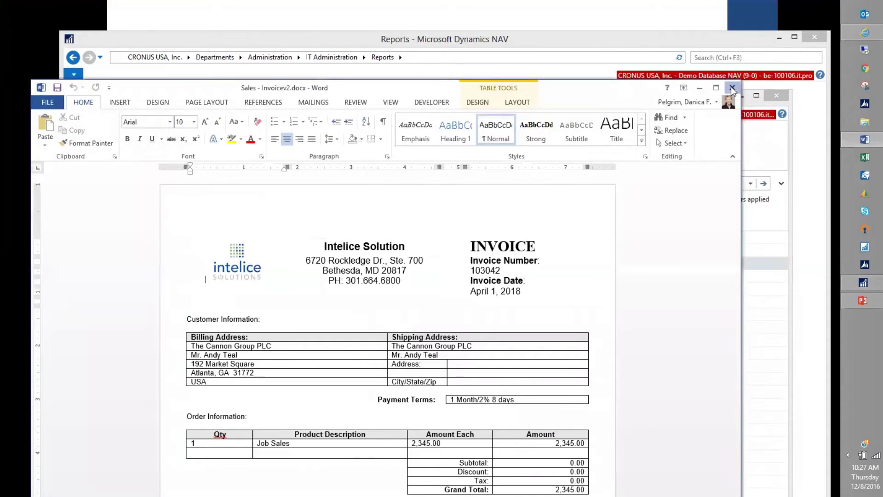
{"action": "left_click", "coordinate": [730, 86]}
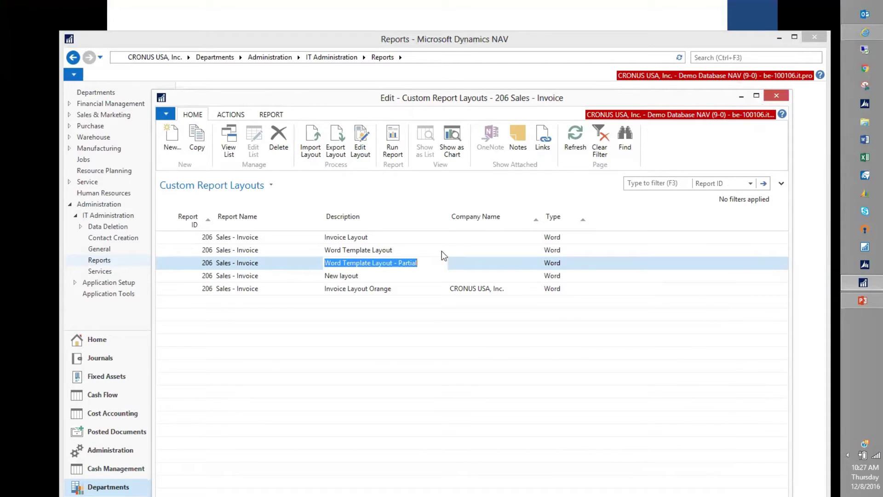
Step: Leave the custom report layouts list, open Report Layout Selection and filter it to report ID 206
{"action": "left_click", "coordinate": [347, 262]}
{"action": "left_click", "coordinate": [324, 263]}
{"action": "left_click", "coordinate": [776, 97]}
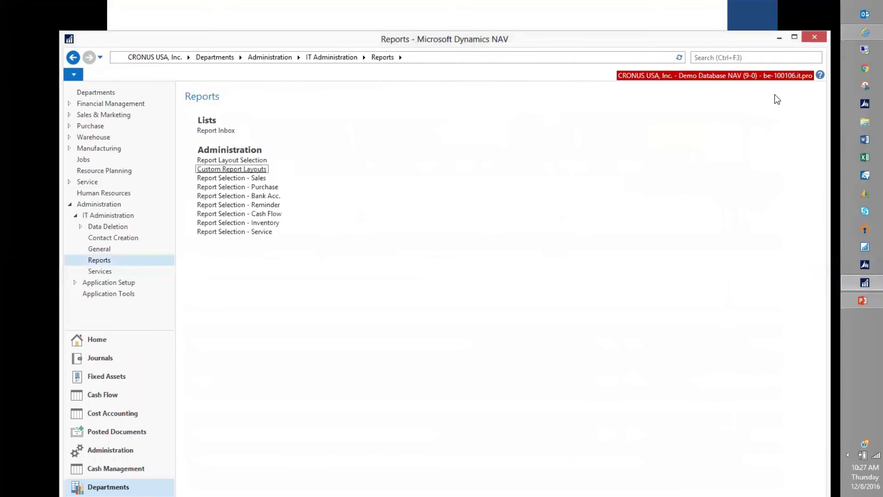
{"action": "left_click", "coordinate": [236, 160]}
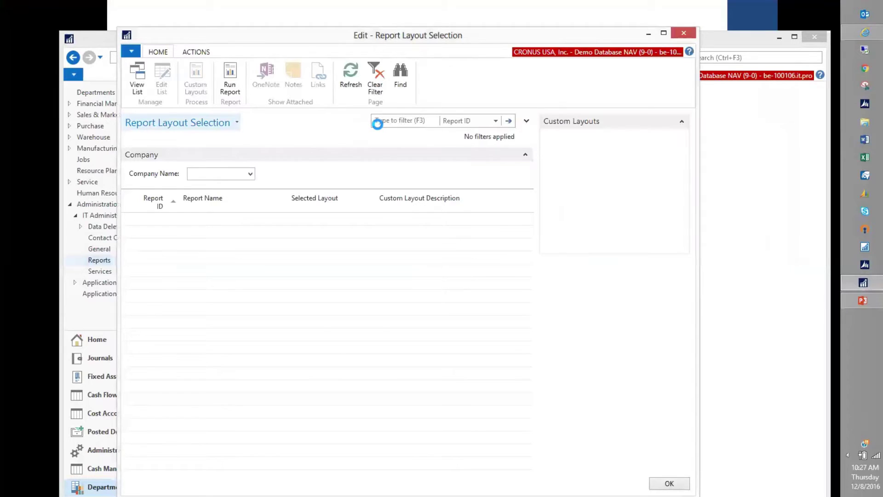
{"action": "type", "text": "206"}
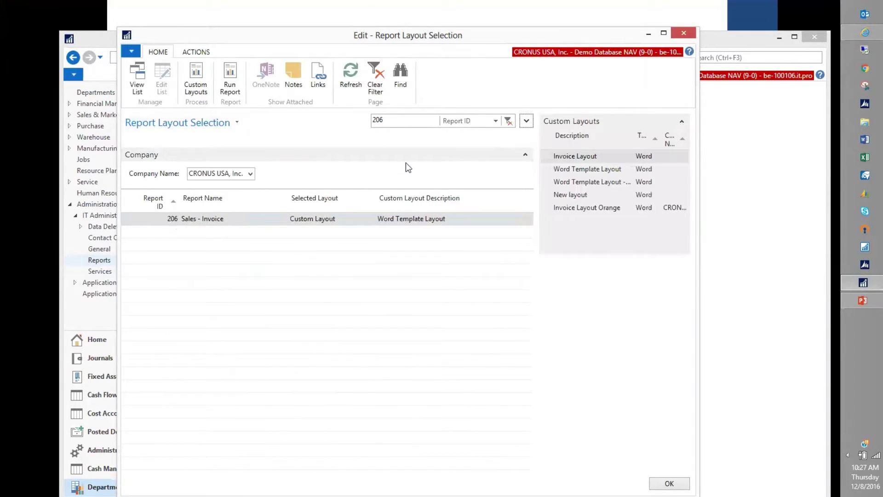
Step: Choose Word Template Layout as the custom layout for Sales - Invoice report 206 and close Report Layout Selection
{"action": "left_click", "coordinate": [461, 220]}
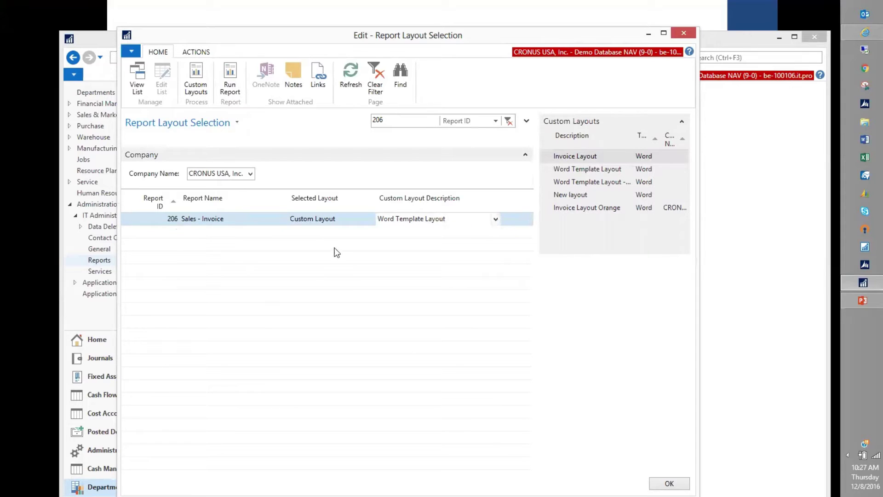
{"action": "left_click", "coordinate": [496, 220]}
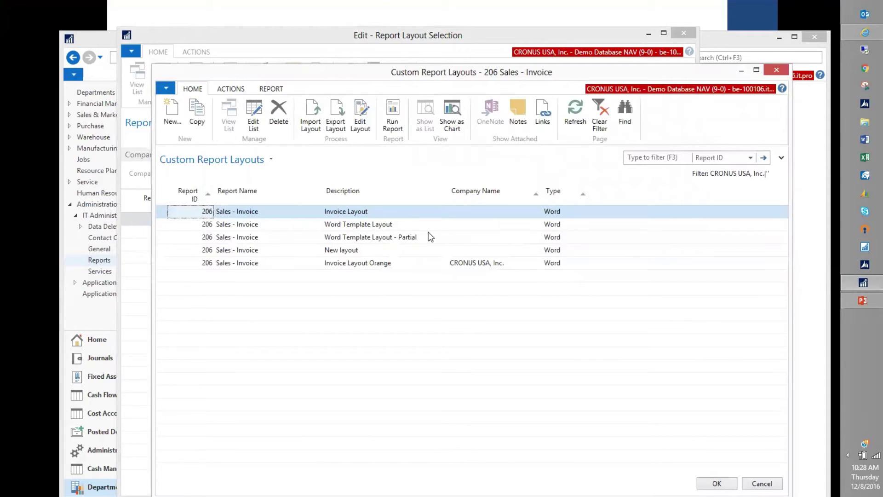
{"action": "key", "text": "Down"}
{"action": "key", "text": "Return"}
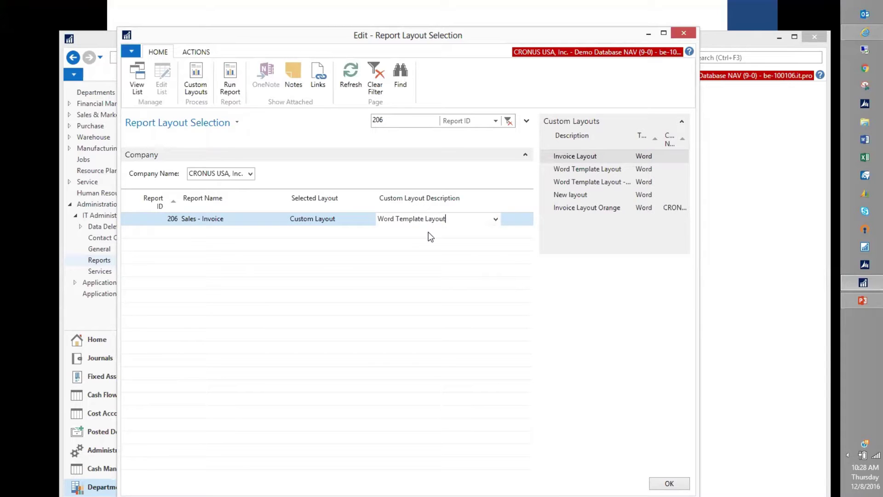
{"action": "key", "text": "Escape"}
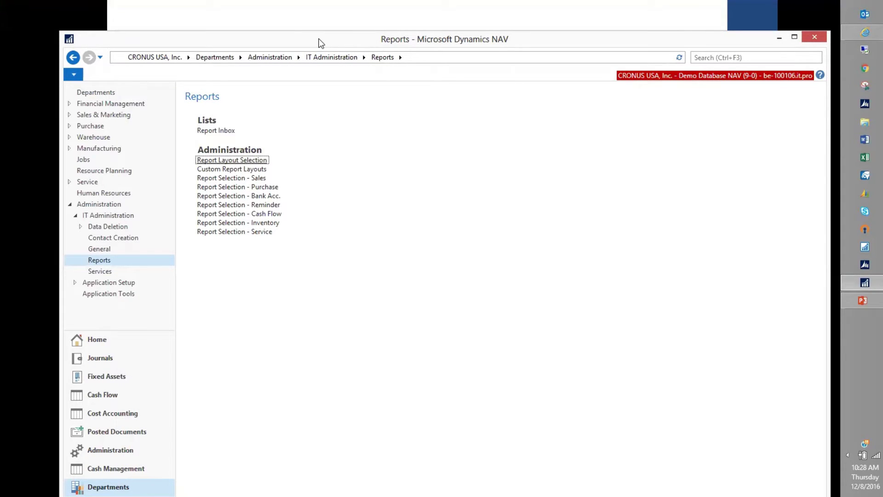
{"action": "key", "text": "alt+Tab"}
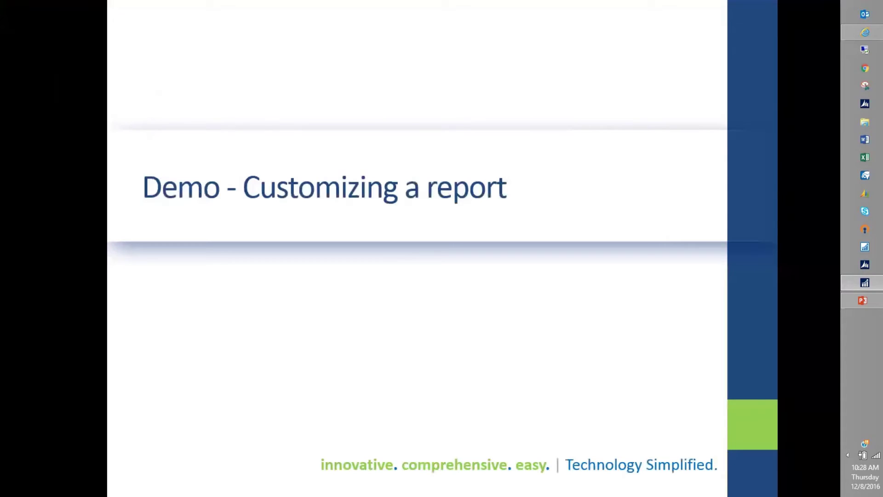
{"action": "left_click", "coordinate": [582, 162]}
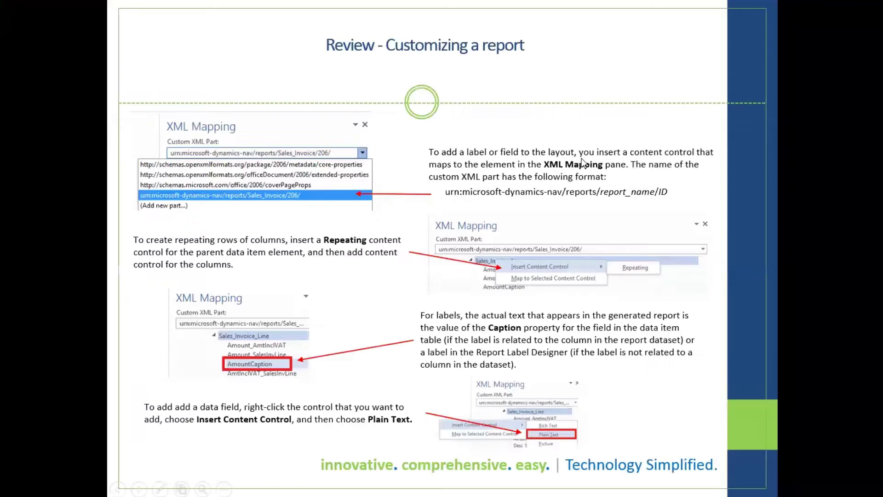